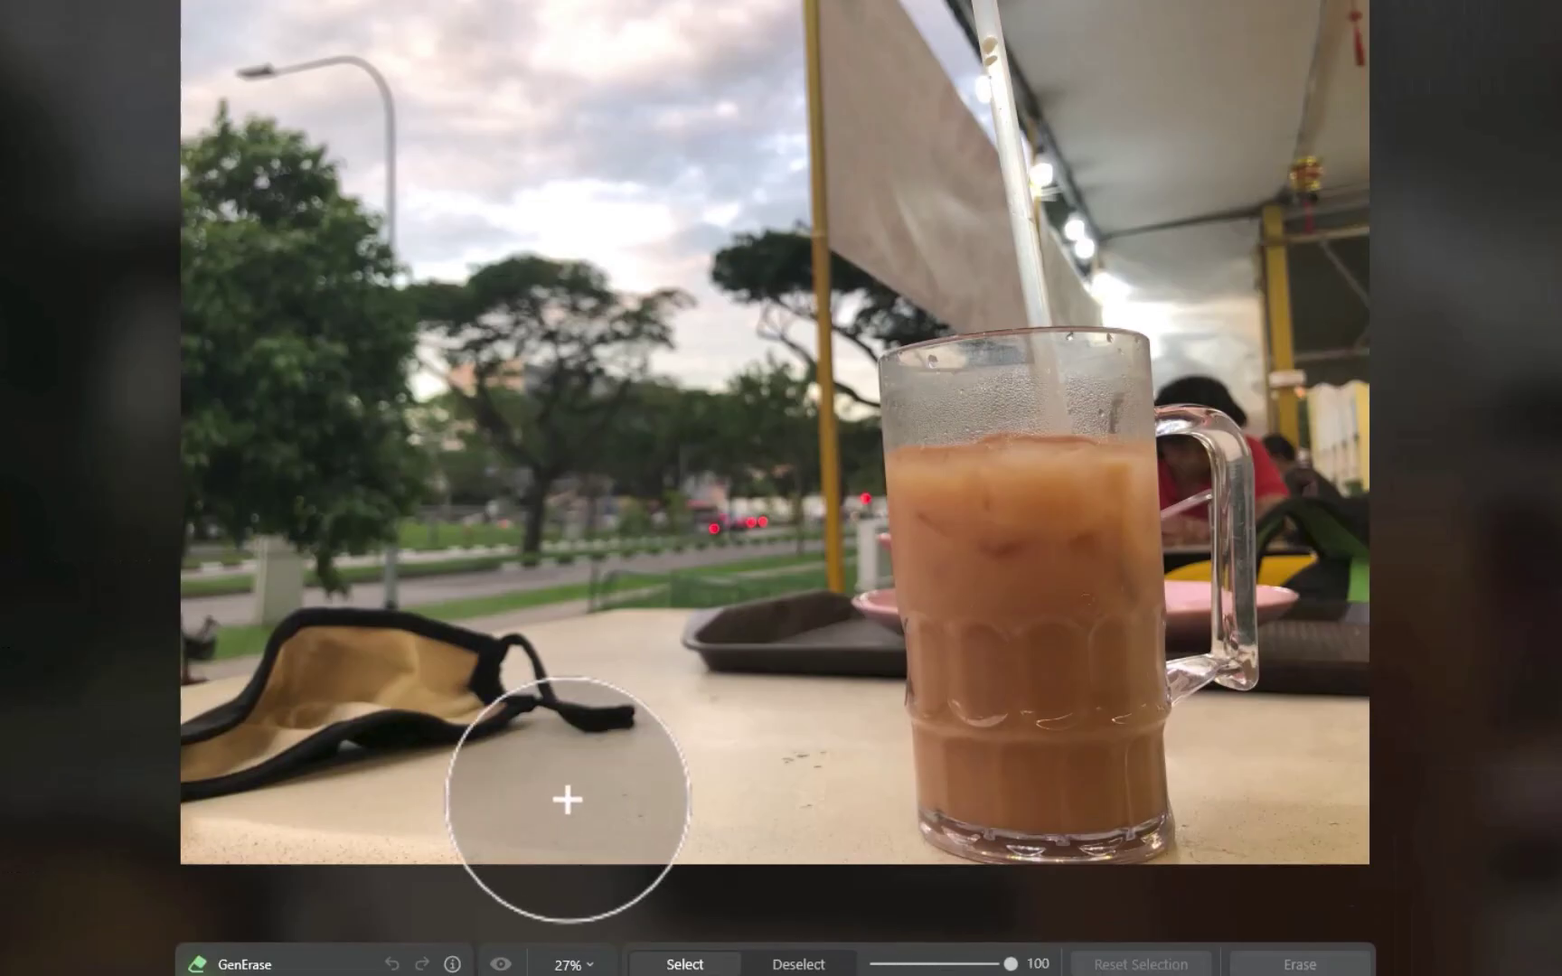
Brush and erase the face mask on the café table, then the lower-left tray, with GenErase.
mouse_move(565, 795)
mouse_down()
mouse_move(530, 686)
mouse_move(196, 743)
mouse_up()
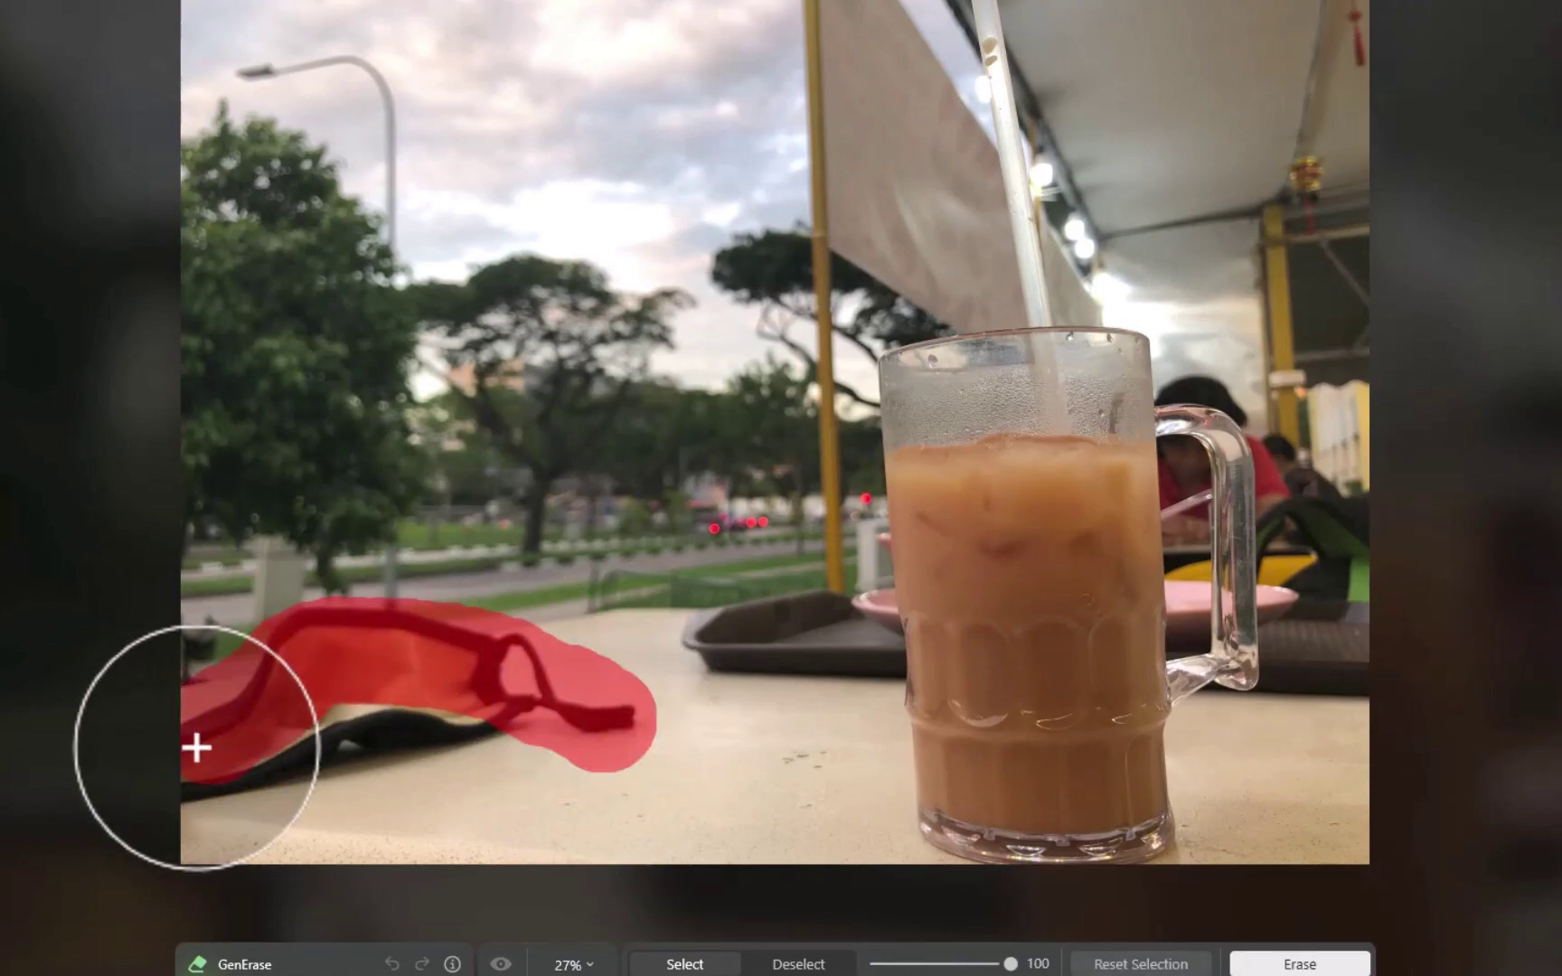
click(1292, 959)
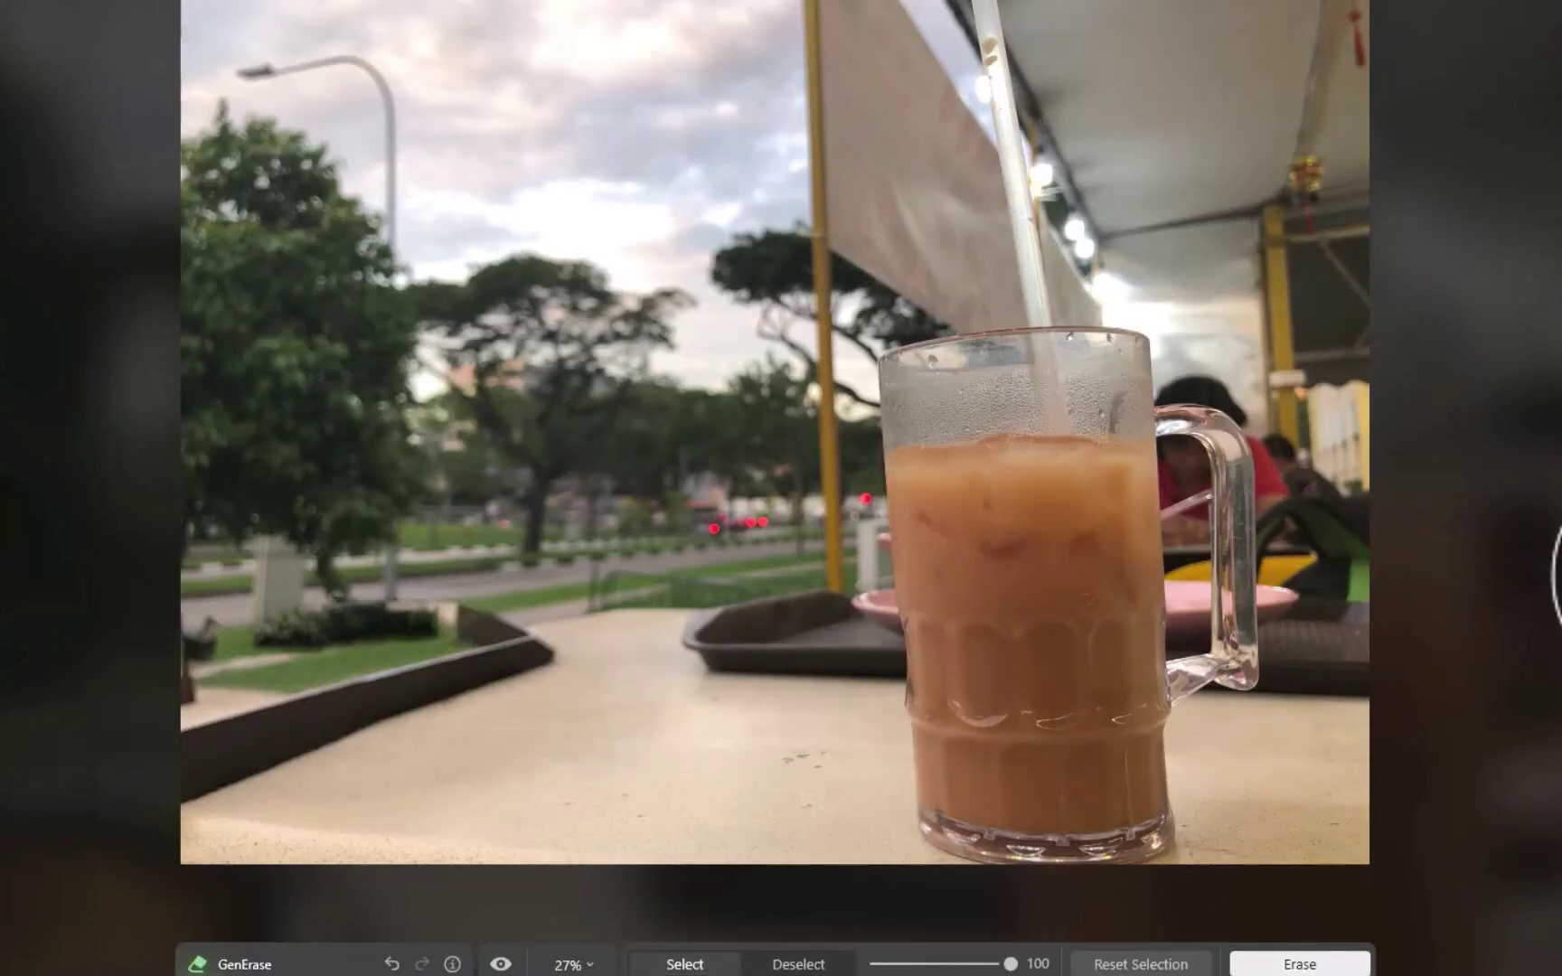
drag(217, 723, 623, 723)
click(1283, 962)
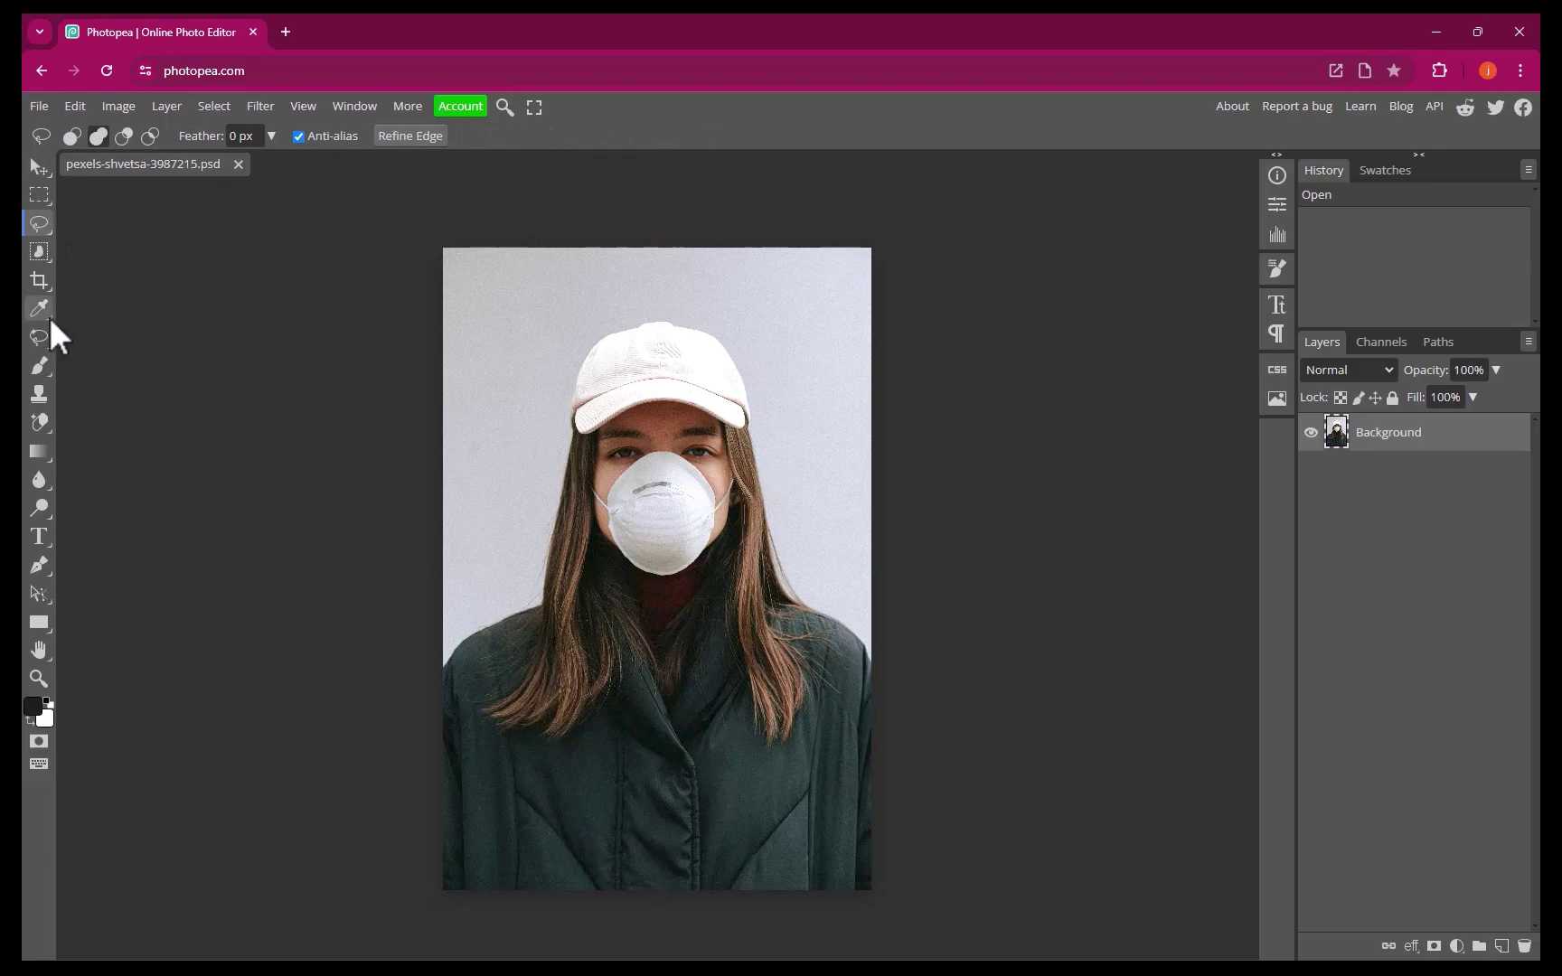
Switch to Magic Replace and replace the lassoed face mask with generated content.
right_click(39, 337)
click(126, 395)
mouse_move(652, 449)
mouse_down()
mouse_move(601, 471)
mouse_move(598, 531)
mouse_move(636, 572)
mouse_move(685, 583)
mouse_move(723, 546)
mouse_move(736, 463)
mouse_move(673, 445)
mouse_move(620, 443)
mouse_up()
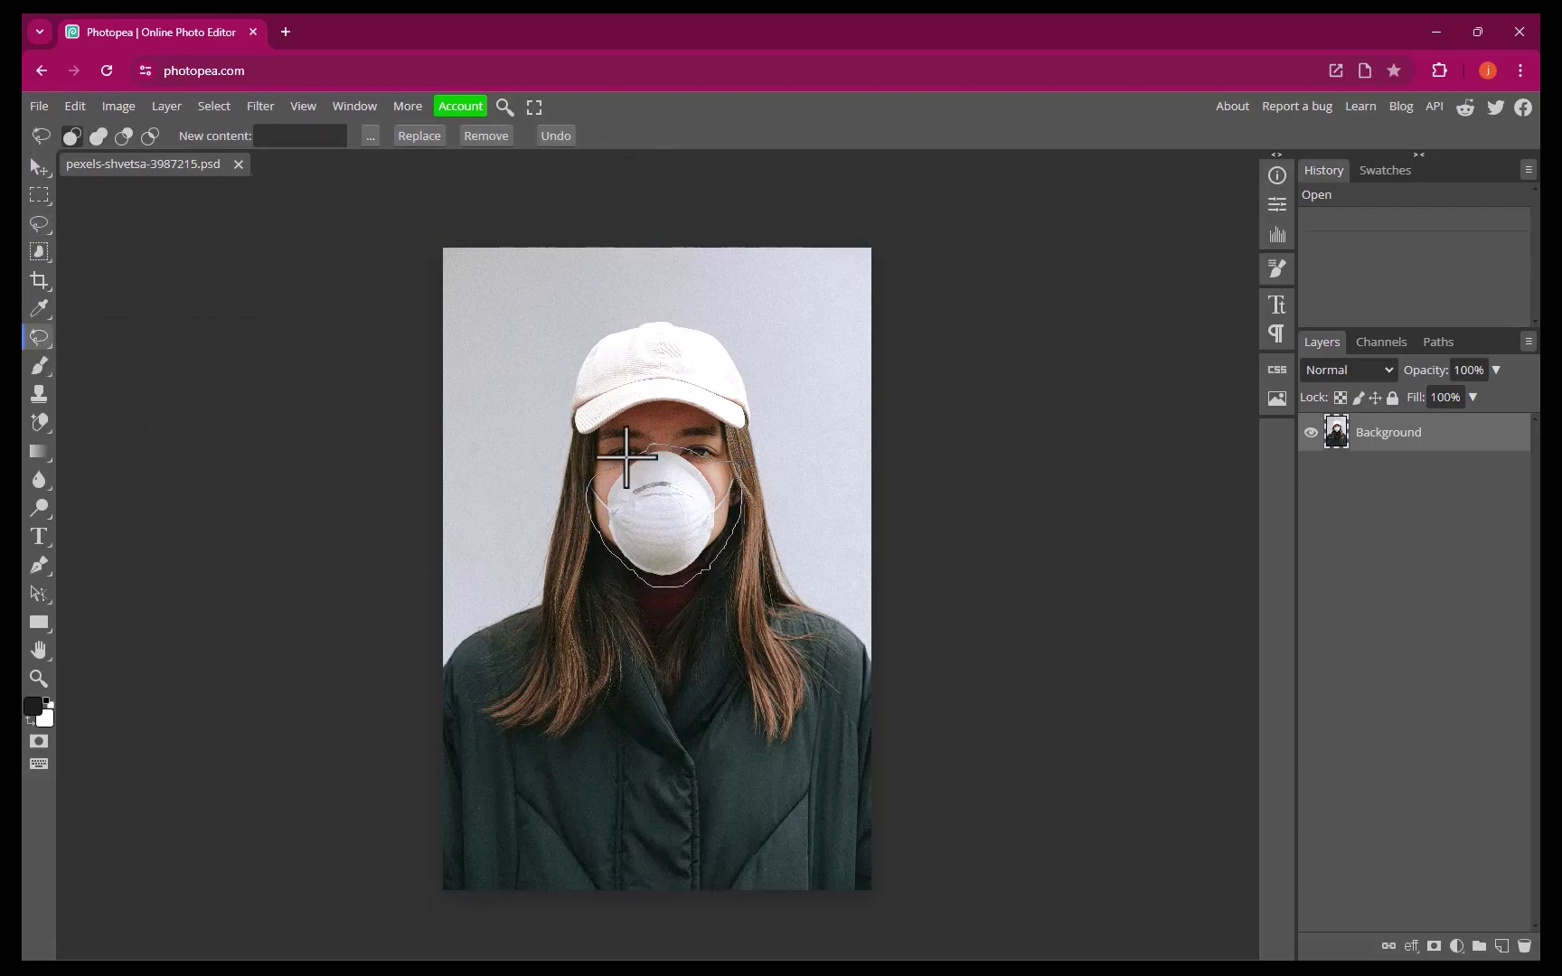
click(406, 132)
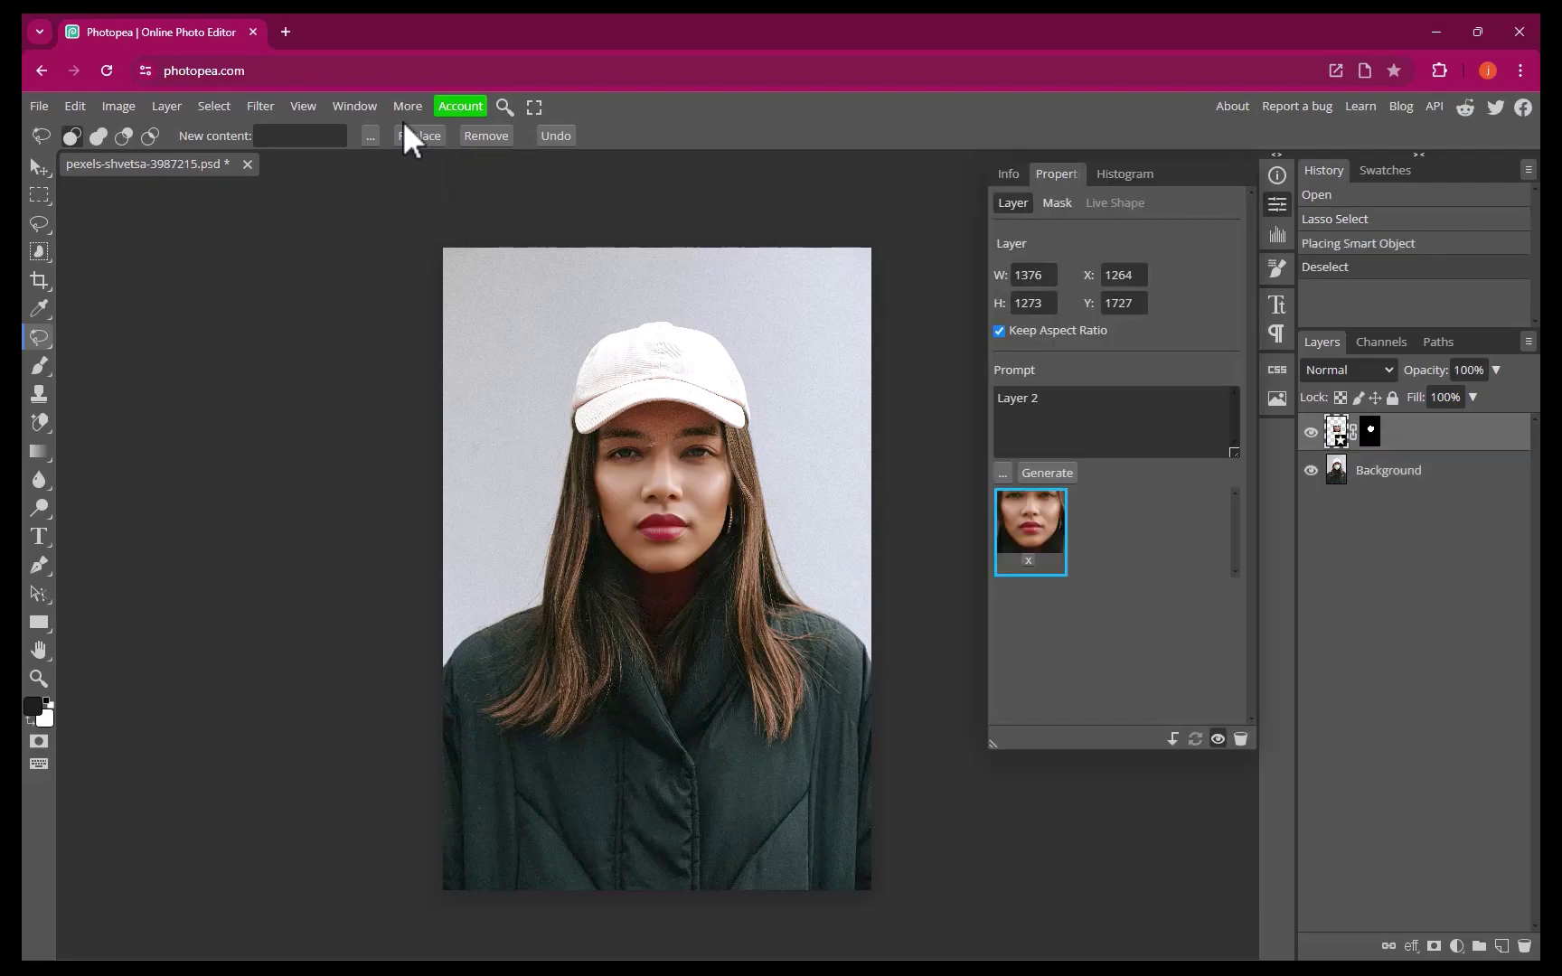
Remove the woman from the cliff photo and the white sunglasses from the portrait.
mouse_move(620, 487)
mouse_down()
mouse_move(572, 575)
mouse_move(540, 833)
mouse_move(659, 866)
mouse_move(780, 822)
mouse_move(795, 661)
mouse_move(737, 502)
mouse_move(599, 477)
mouse_up()
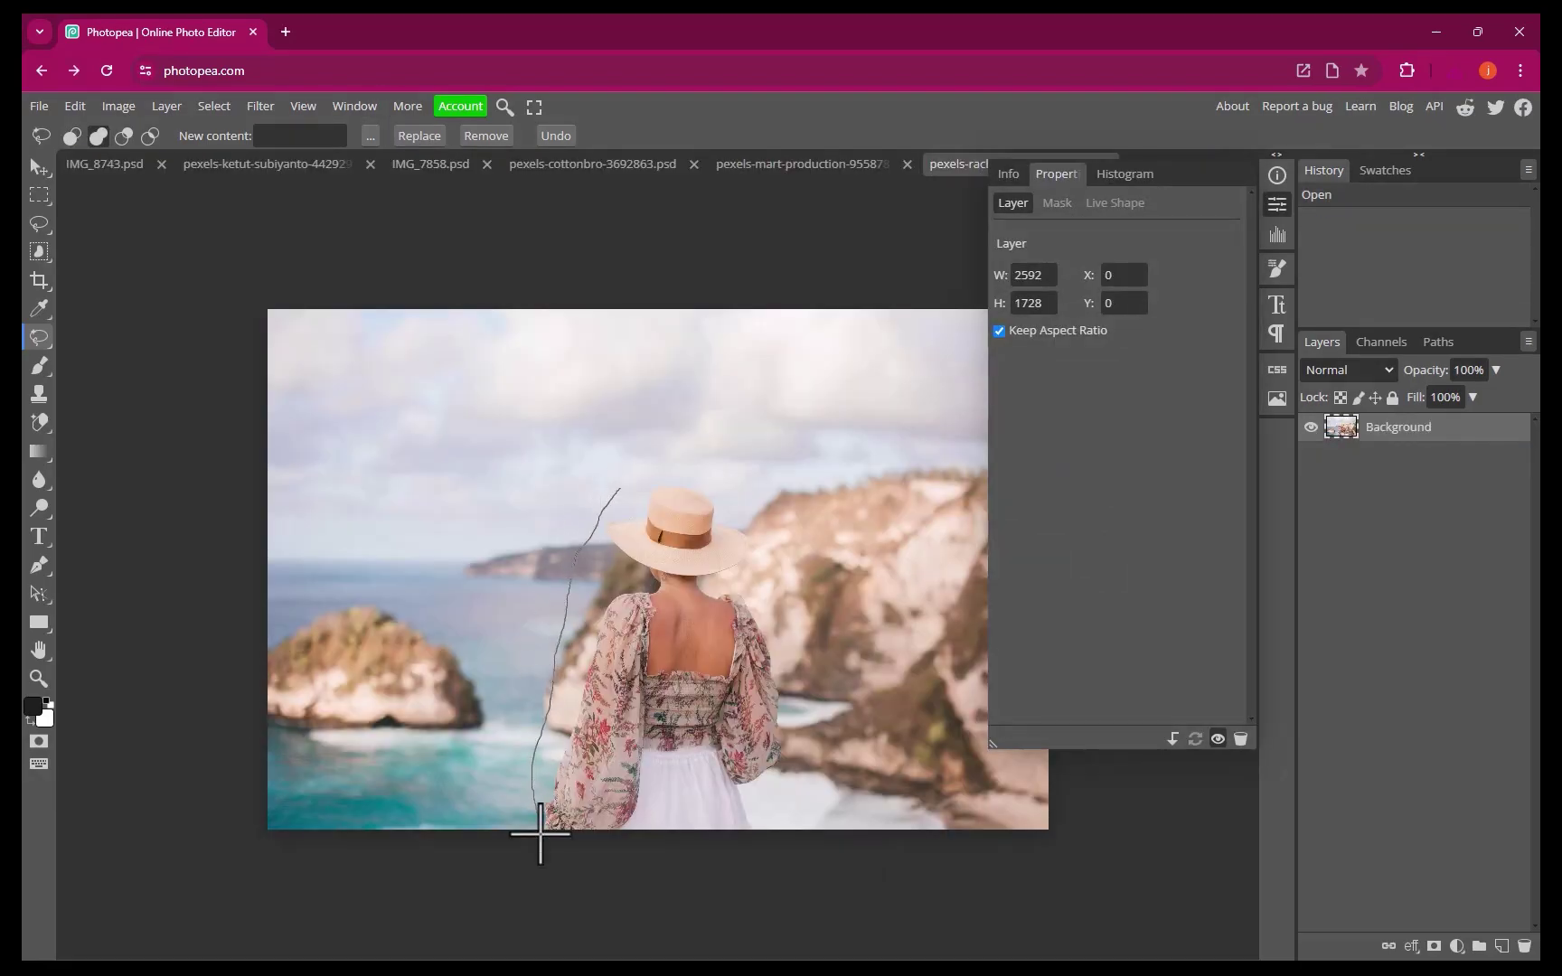
click(471, 134)
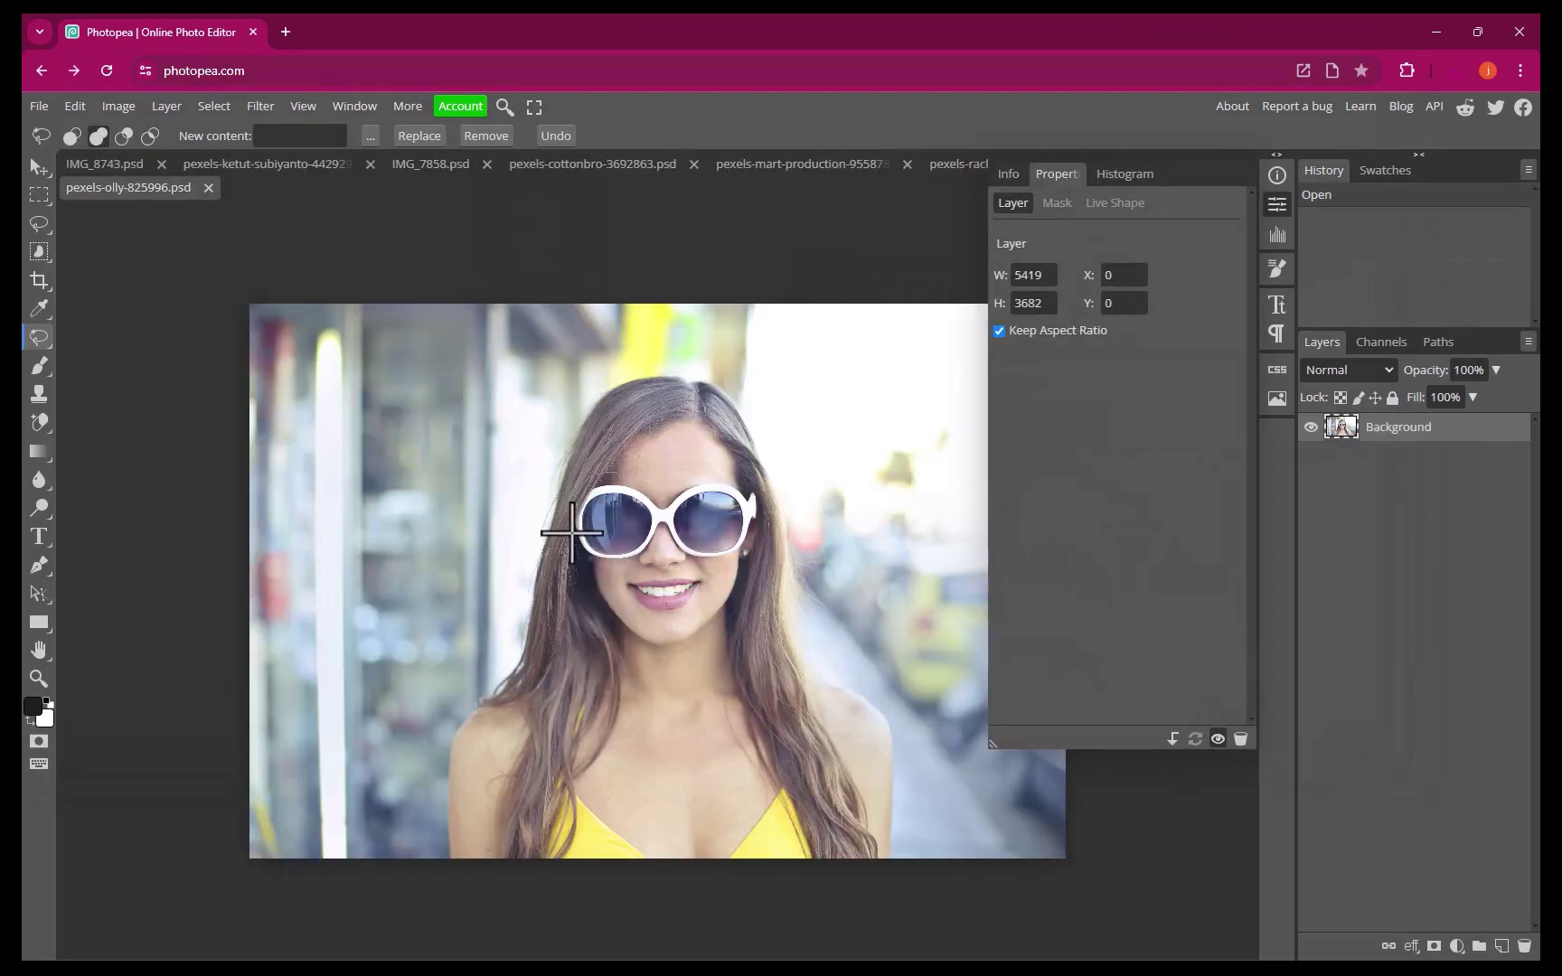
mouse_move(542, 529)
mouse_down()
mouse_move(601, 564)
mouse_move(757, 541)
mouse_move(767, 463)
mouse_move(619, 477)
mouse_move(575, 506)
mouse_up()
click(486, 135)
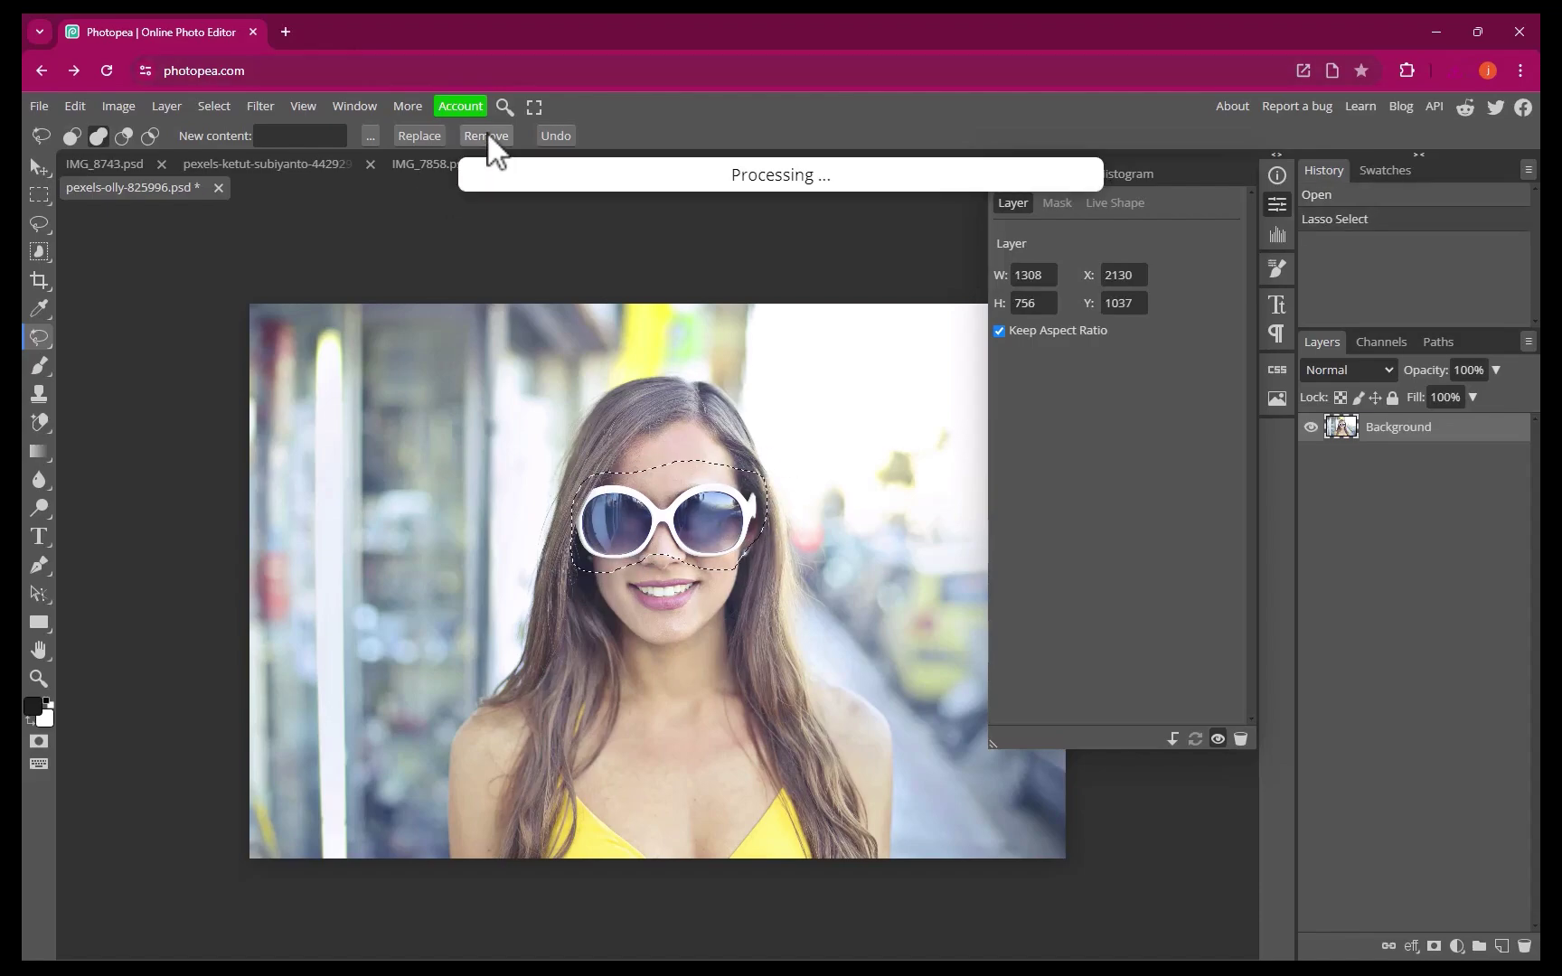
click(39, 105)
Export the sunglasses-free portrait as a JPG and save it.
mouse_move(82, 370)
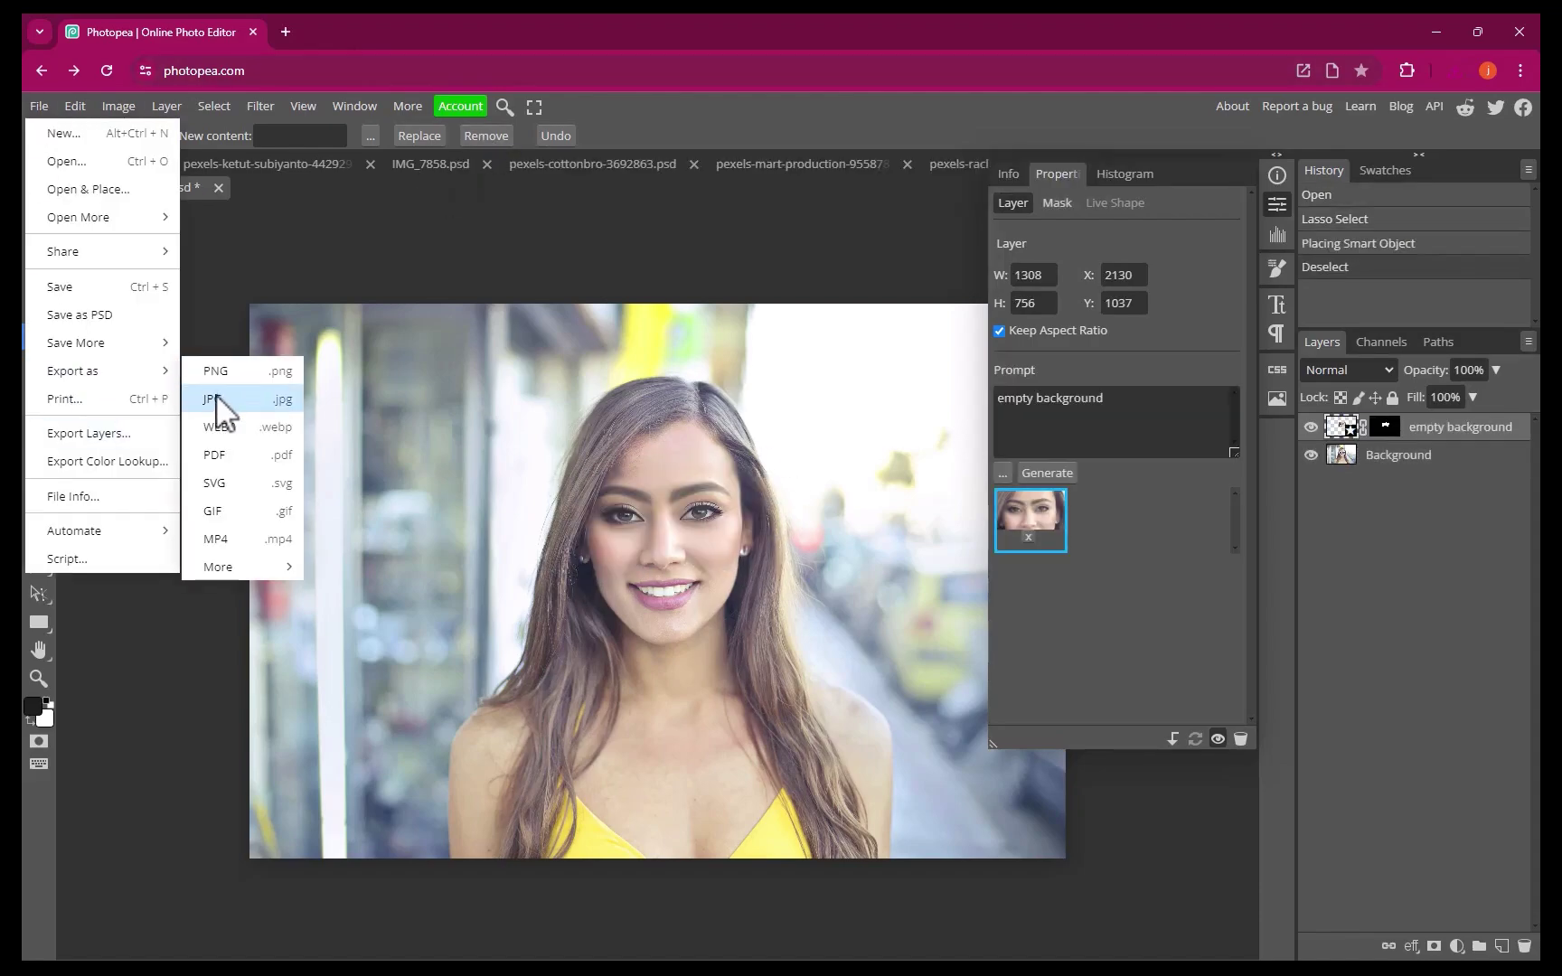
click(225, 403)
click(714, 479)
Open the flower portrait and lasso the blurred flowers left of her face.
click(39, 105)
click(66, 161)
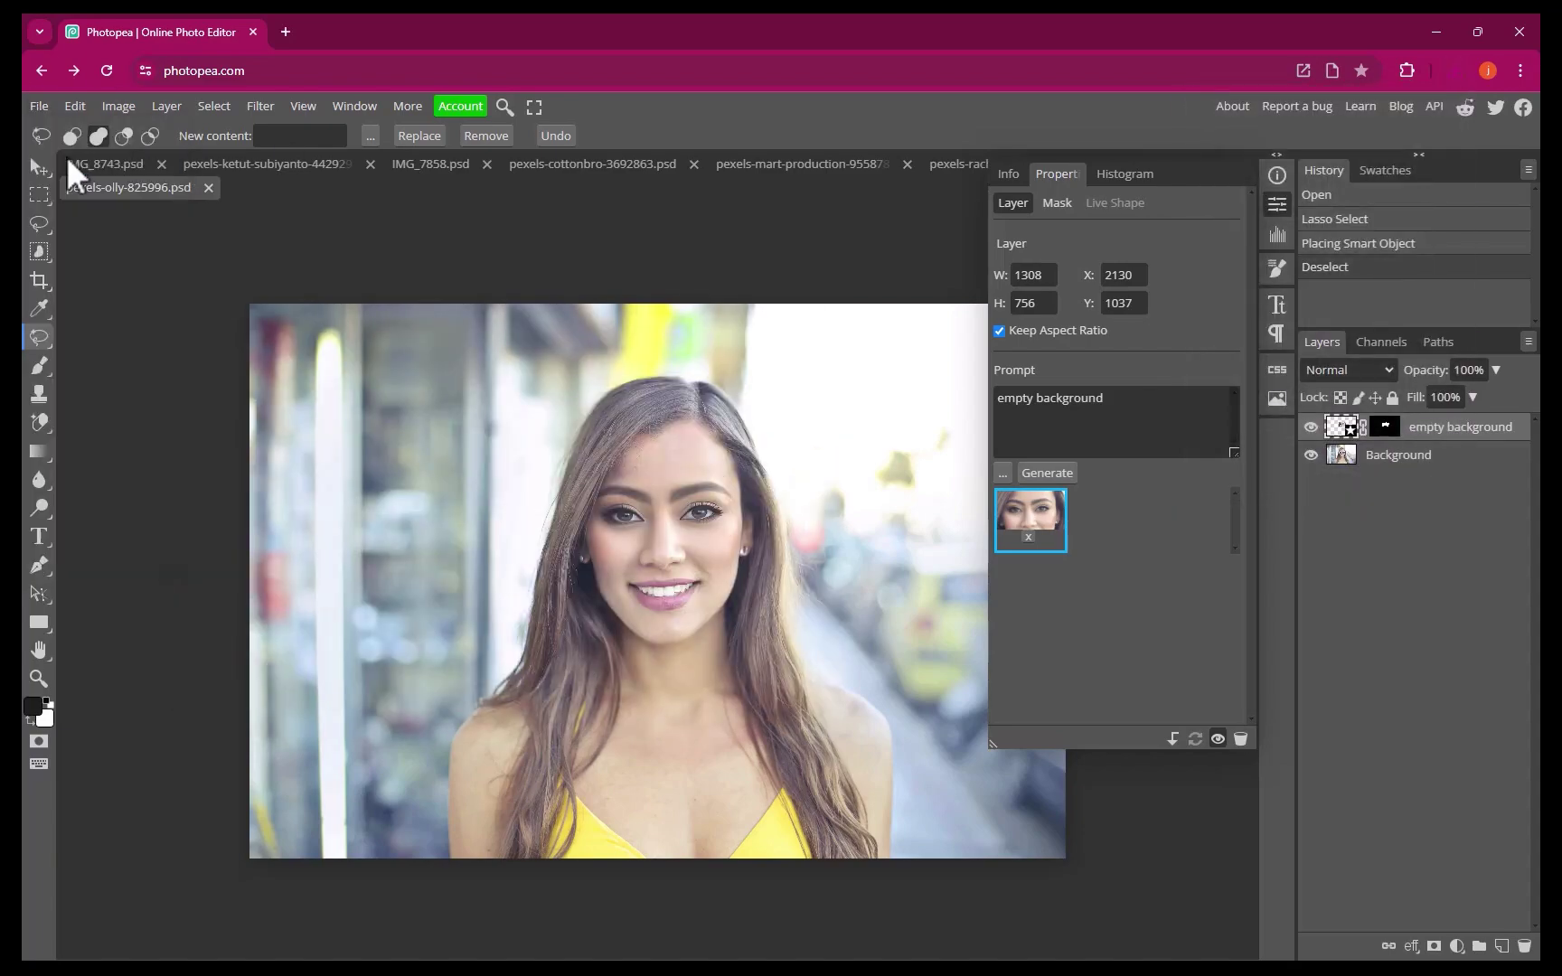
scroll(871, 478, down, 10)
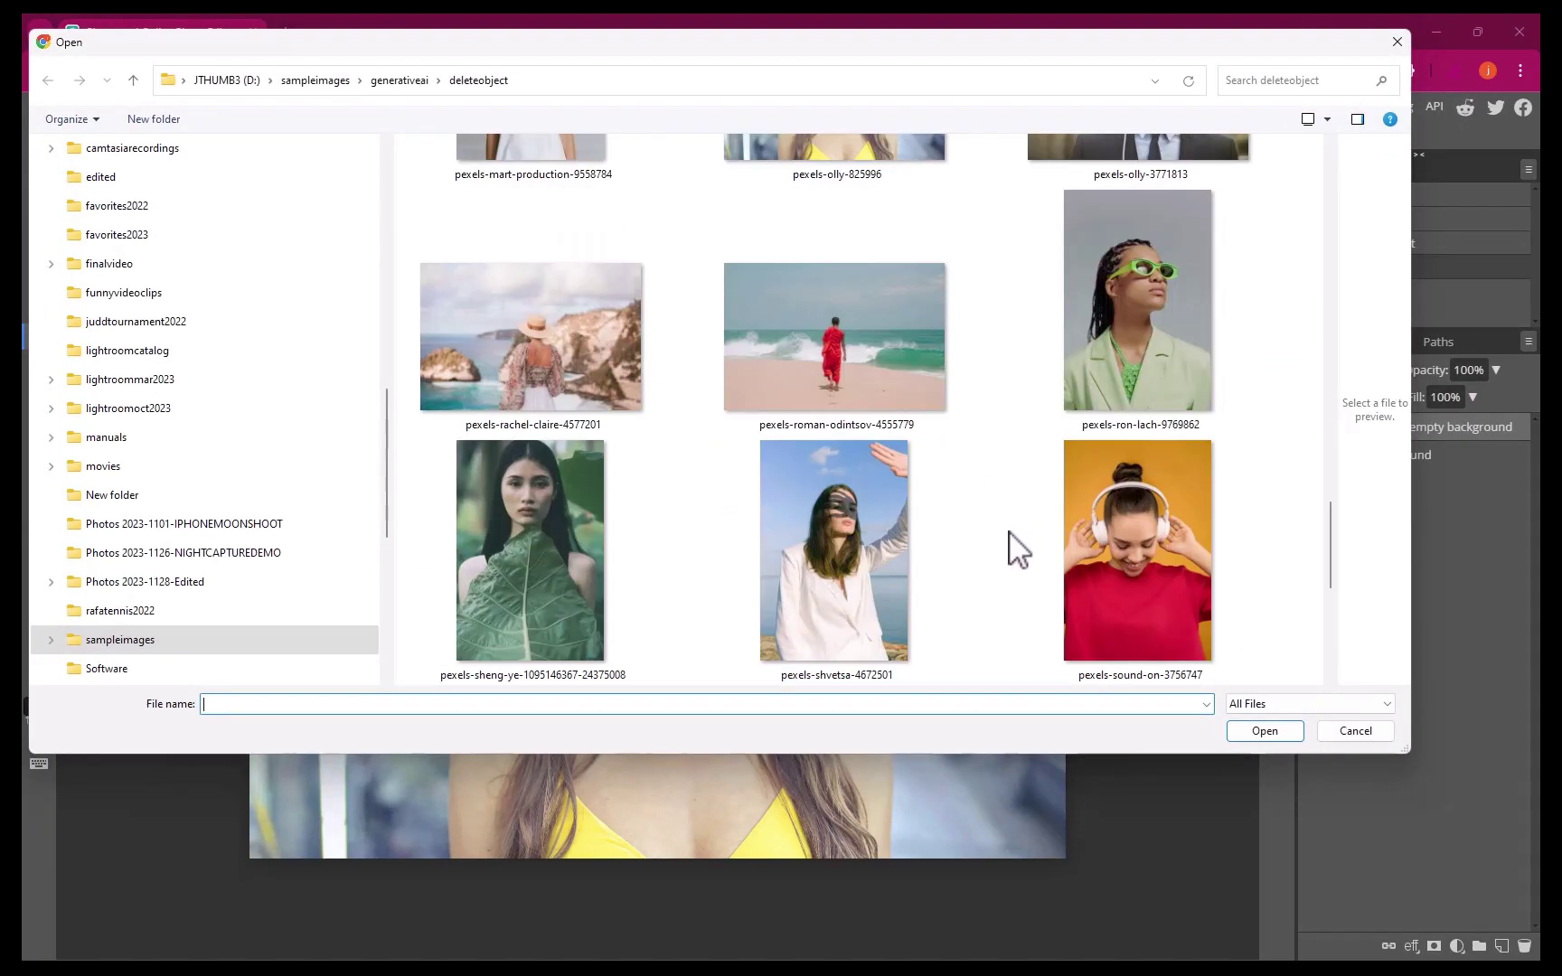
click(842, 583)
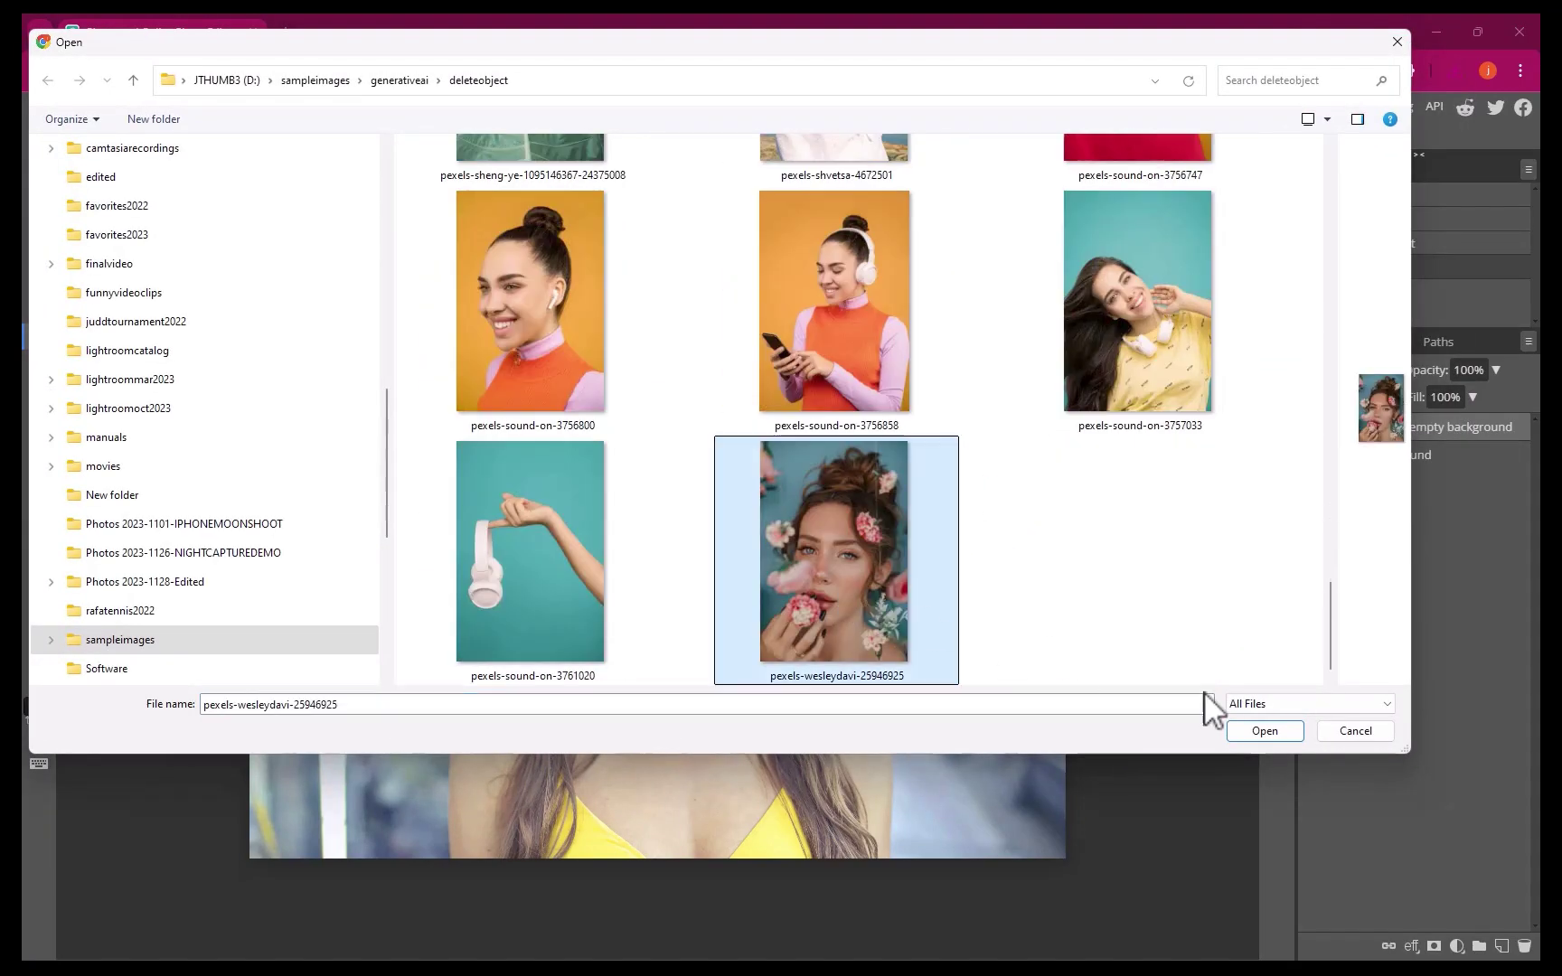
click(1264, 730)
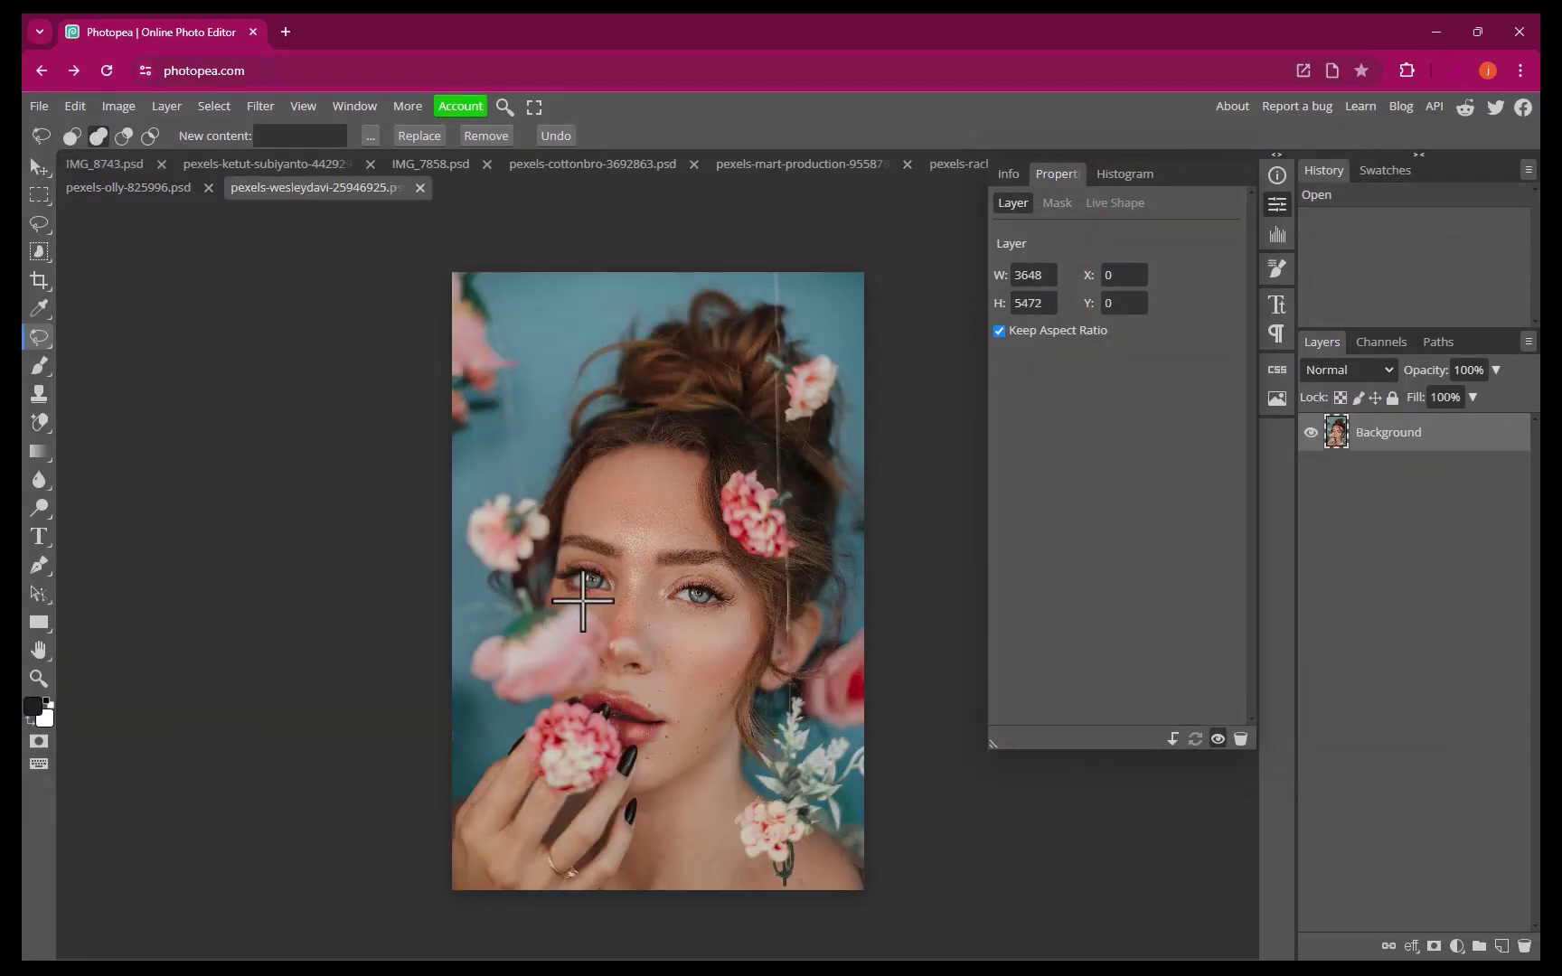
mouse_move(617, 647)
mouse_down()
mouse_move(542, 709)
mouse_move(465, 692)
mouse_move(461, 555)
mouse_move(550, 496)
mouse_move(547, 556)
mouse_move(619, 637)
mouse_up()
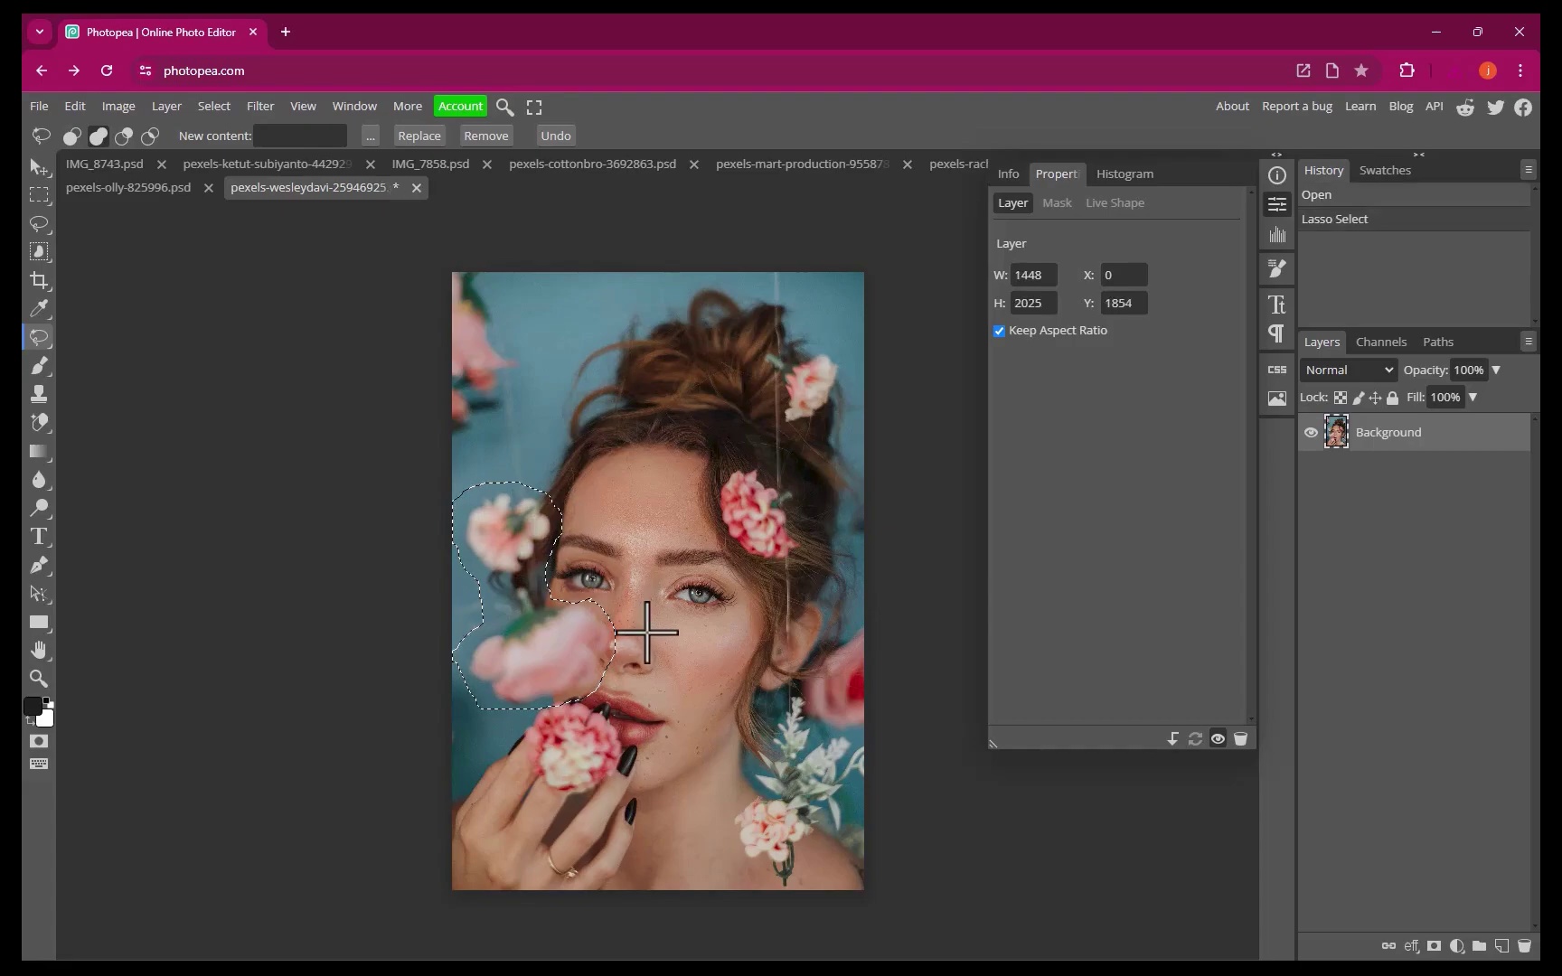
Remove the outlined flowers in Photopea, then brush over the whole hat-wearing woman in GenErase.
click(489, 132)
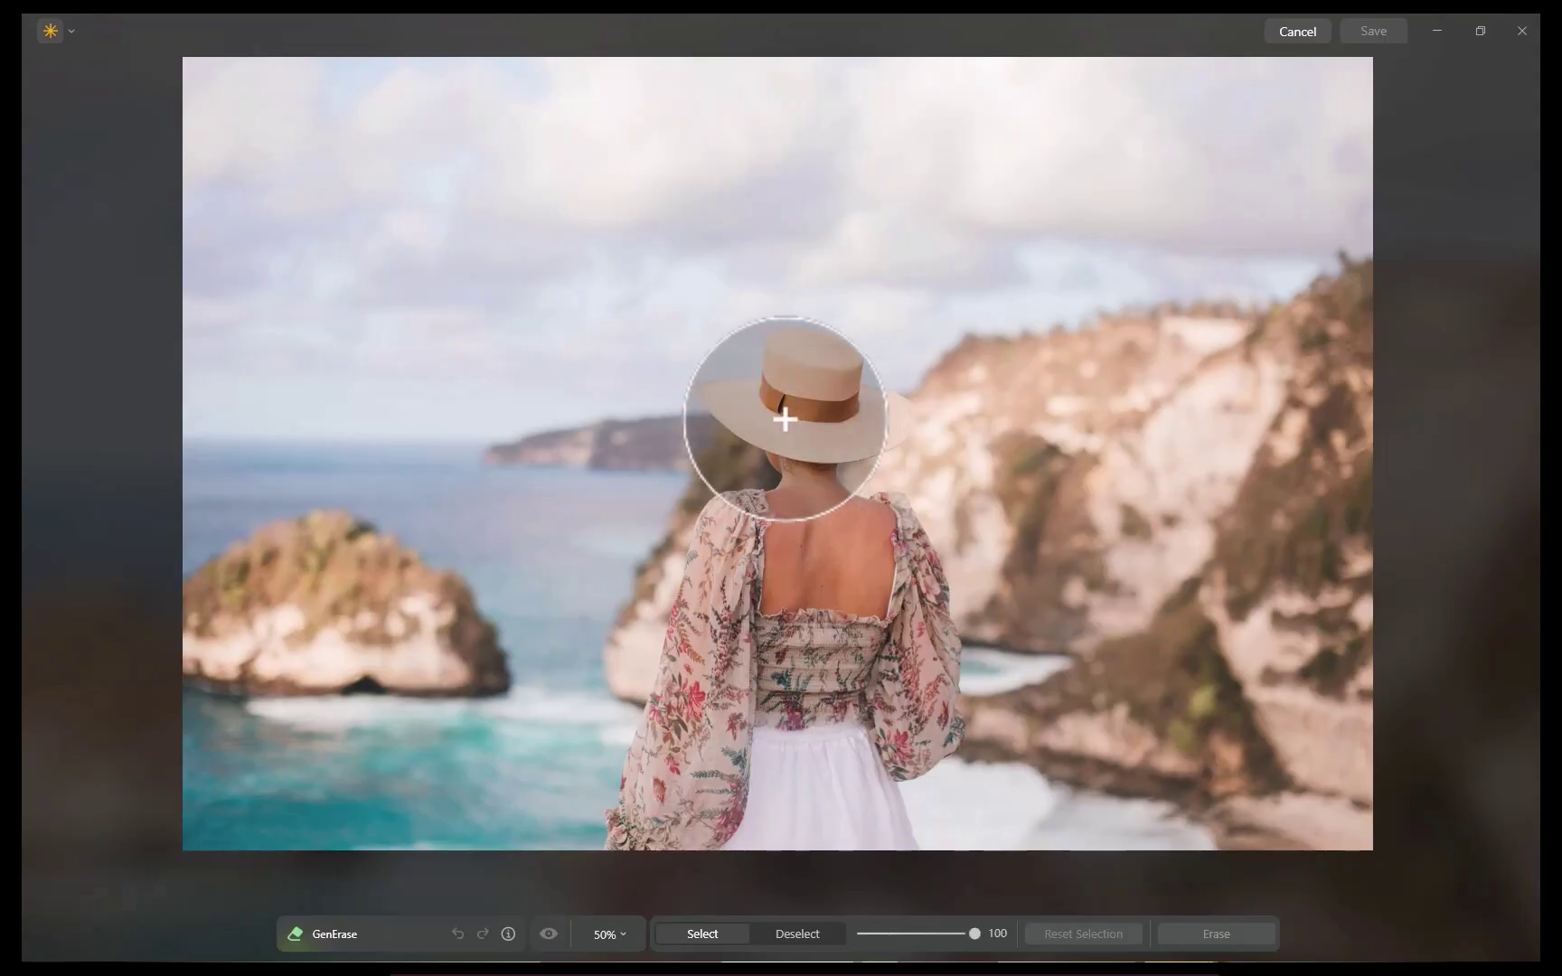
mouse_move(784, 401)
mouse_down()
mouse_move(826, 369)
mouse_move(858, 440)
mouse_move(700, 569)
mouse_move(651, 734)
mouse_move(675, 826)
mouse_move(873, 829)
mouse_move(933, 652)
mouse_move(892, 492)
mouse_move(842, 752)
mouse_move(818, 461)
mouse_move(763, 692)
mouse_move(683, 775)
mouse_move(893, 810)
mouse_up()
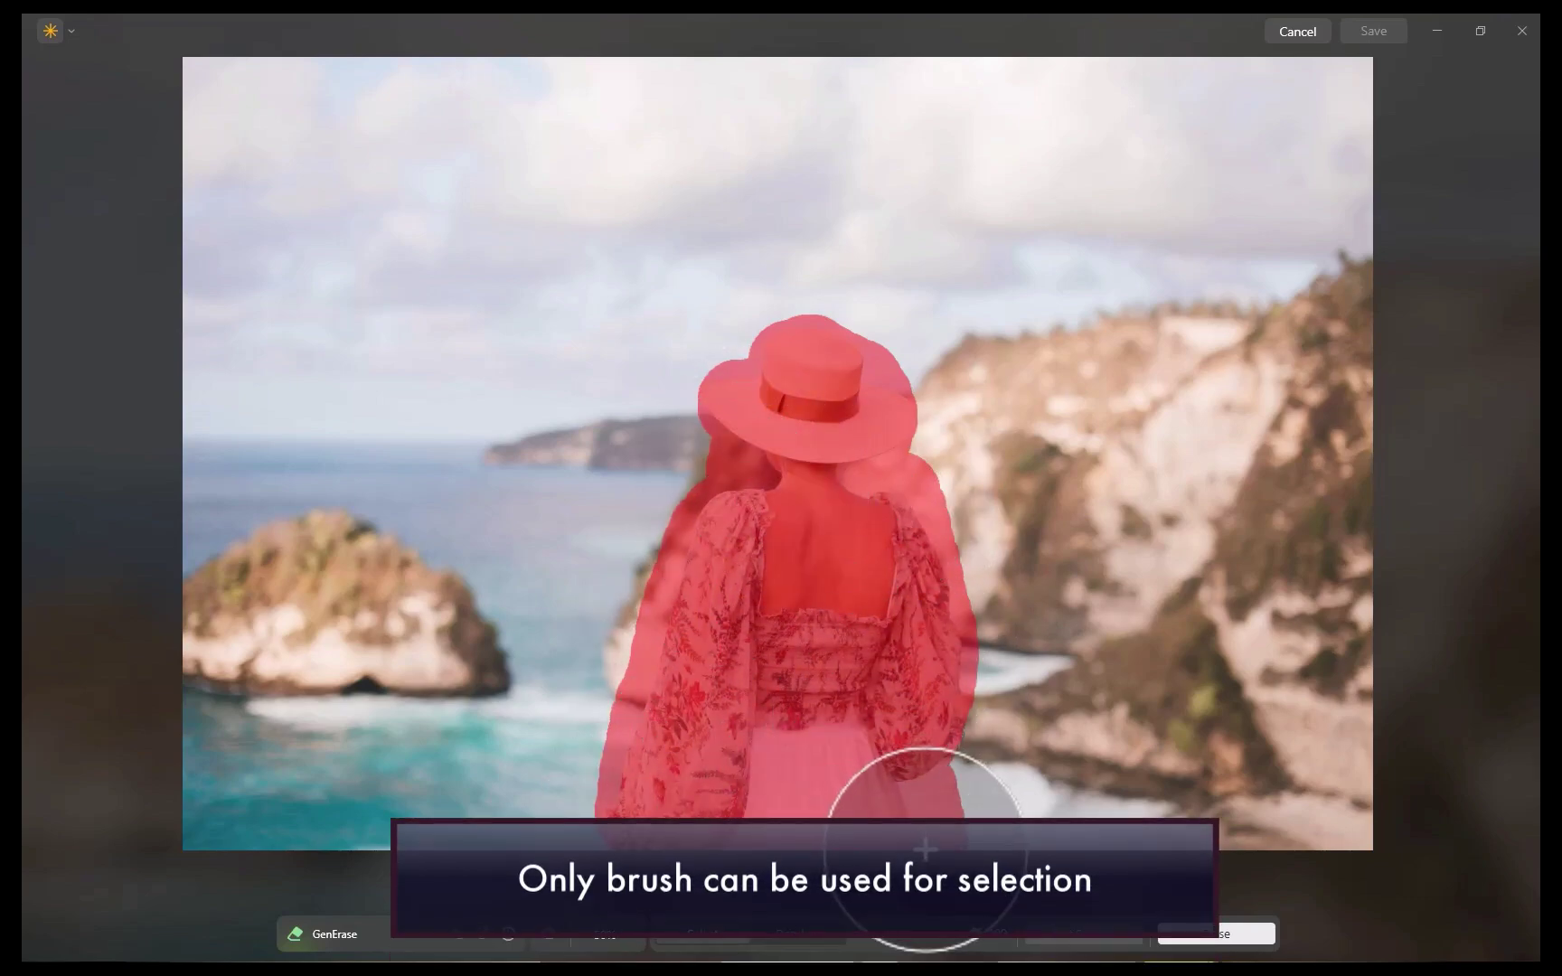
Erase the cliff woman twice, then brush and erase the monk and the orange flower.
click(1184, 937)
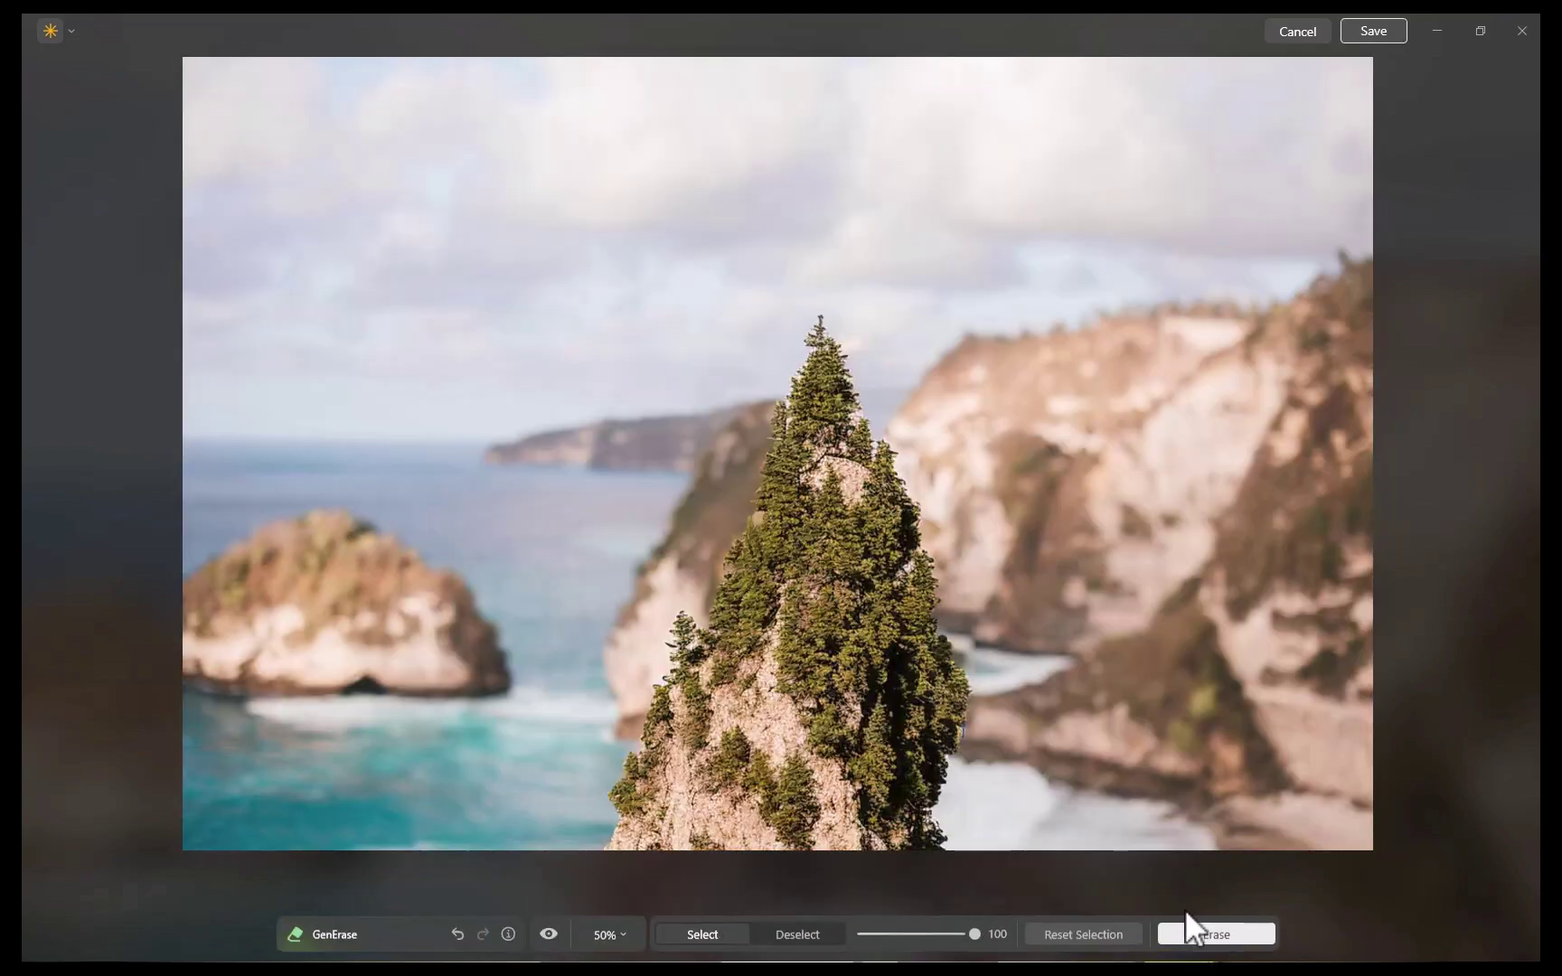
click(1187, 930)
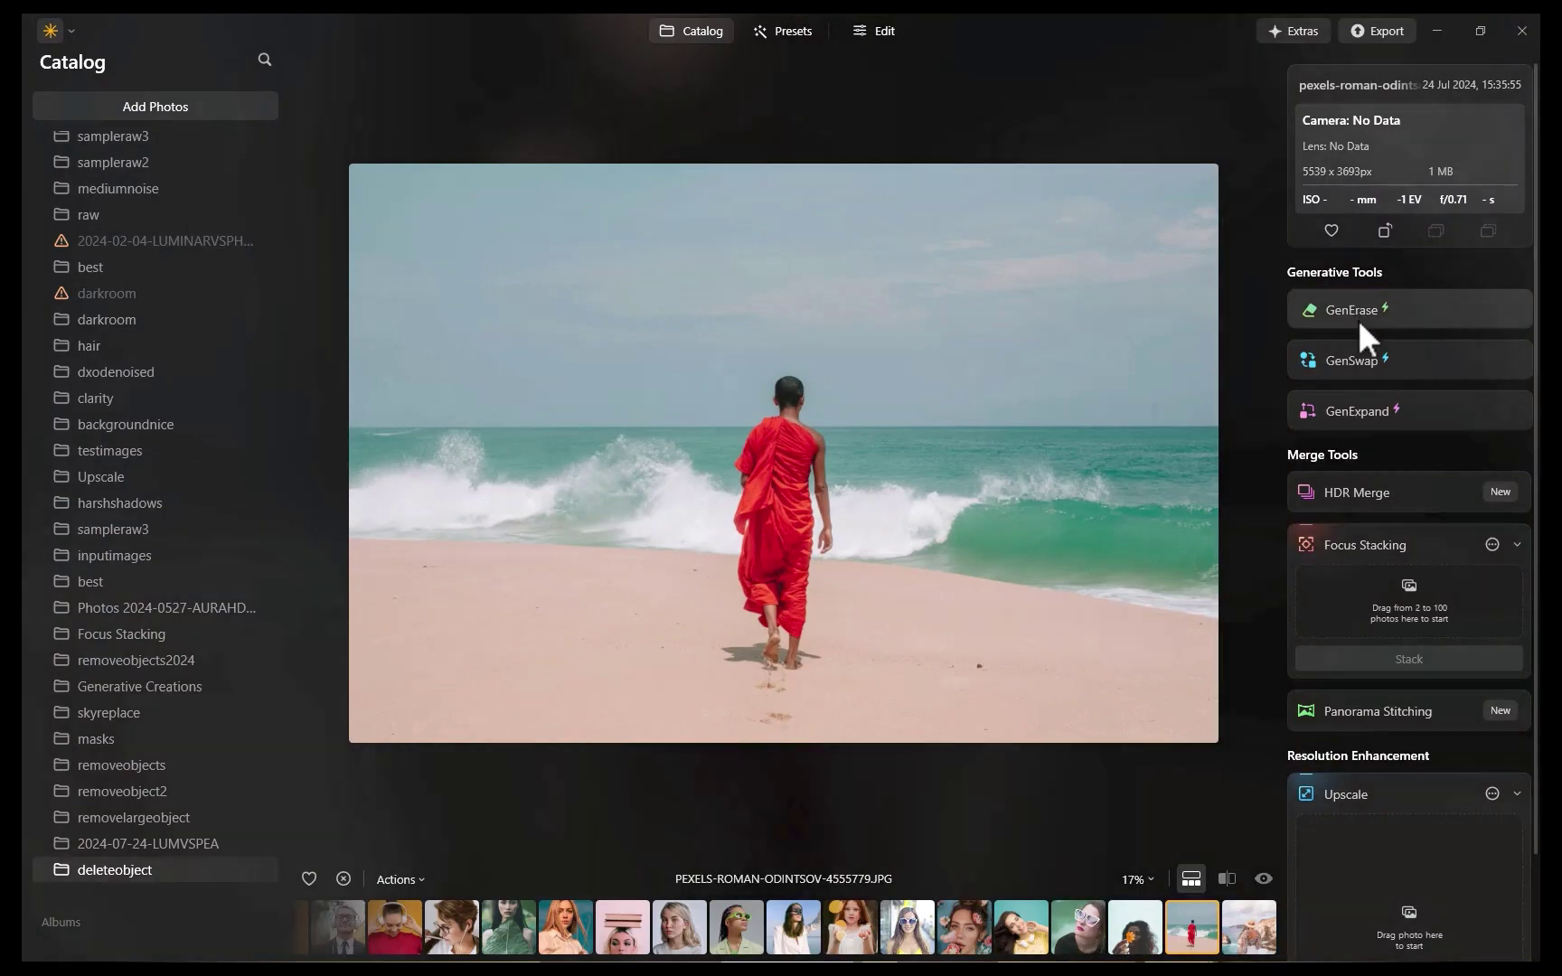
click(1358, 312)
mouse_move(788, 348)
mouse_down()
mouse_move(759, 489)
mouse_move(769, 407)
mouse_move(808, 441)
mouse_move(822, 595)
mouse_move(797, 719)
mouse_move(771, 710)
mouse_move(733, 531)
mouse_move(756, 454)
mouse_move(733, 724)
mouse_move(792, 732)
mouse_up()
click(1219, 935)
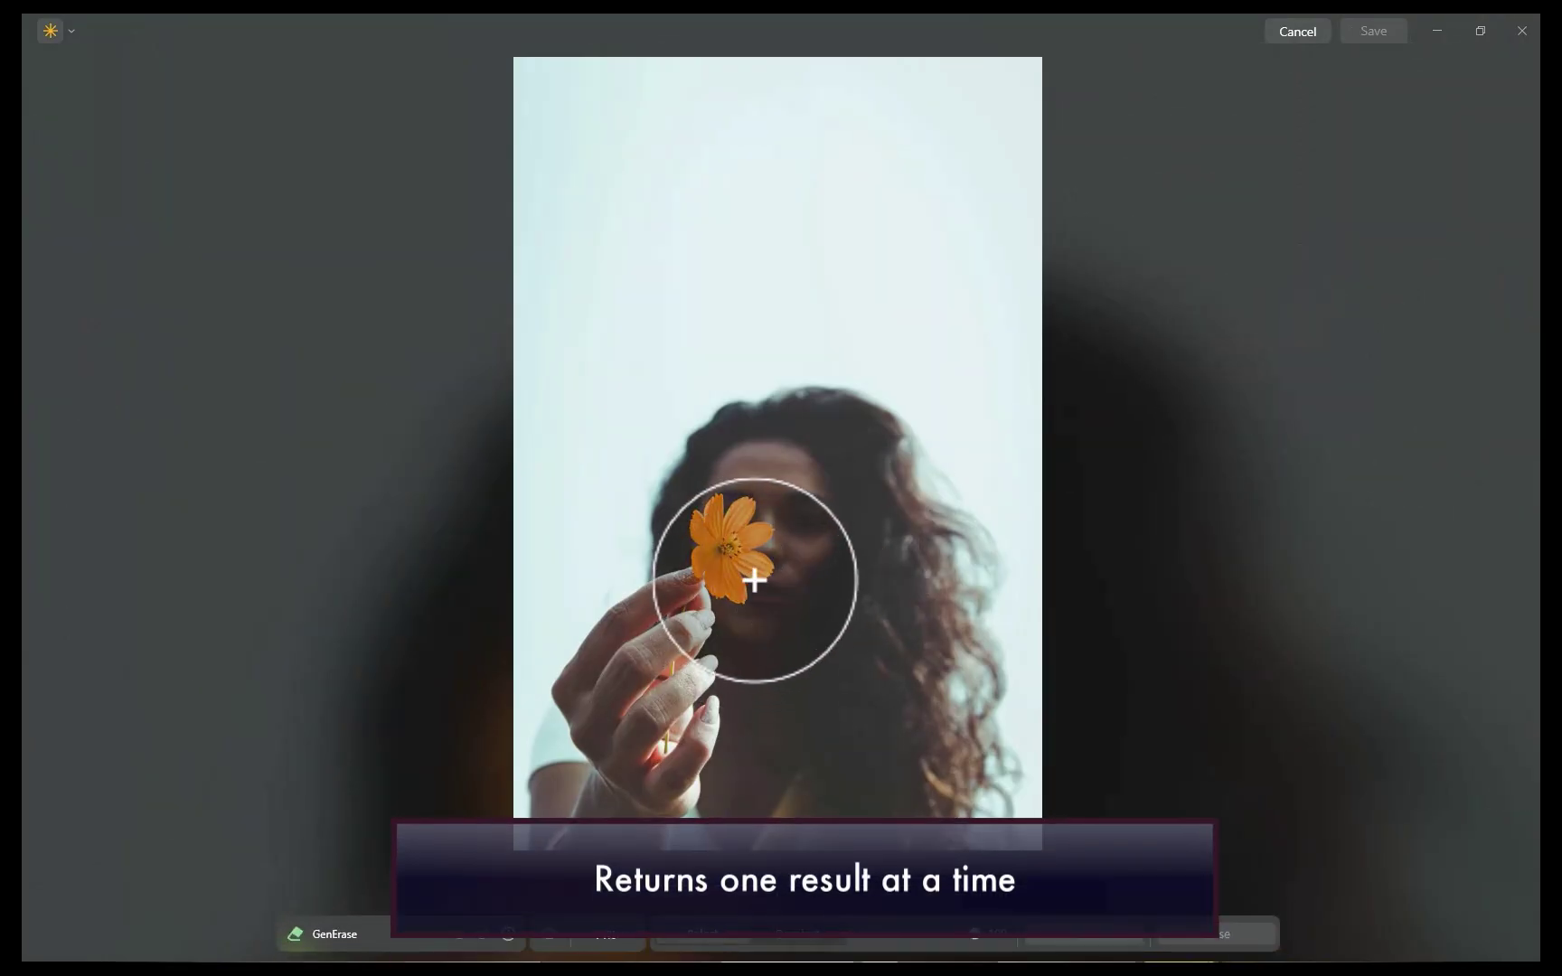
mouse_move(746, 571)
mouse_down()
mouse_move(716, 532)
mouse_move(745, 565)
mouse_up()
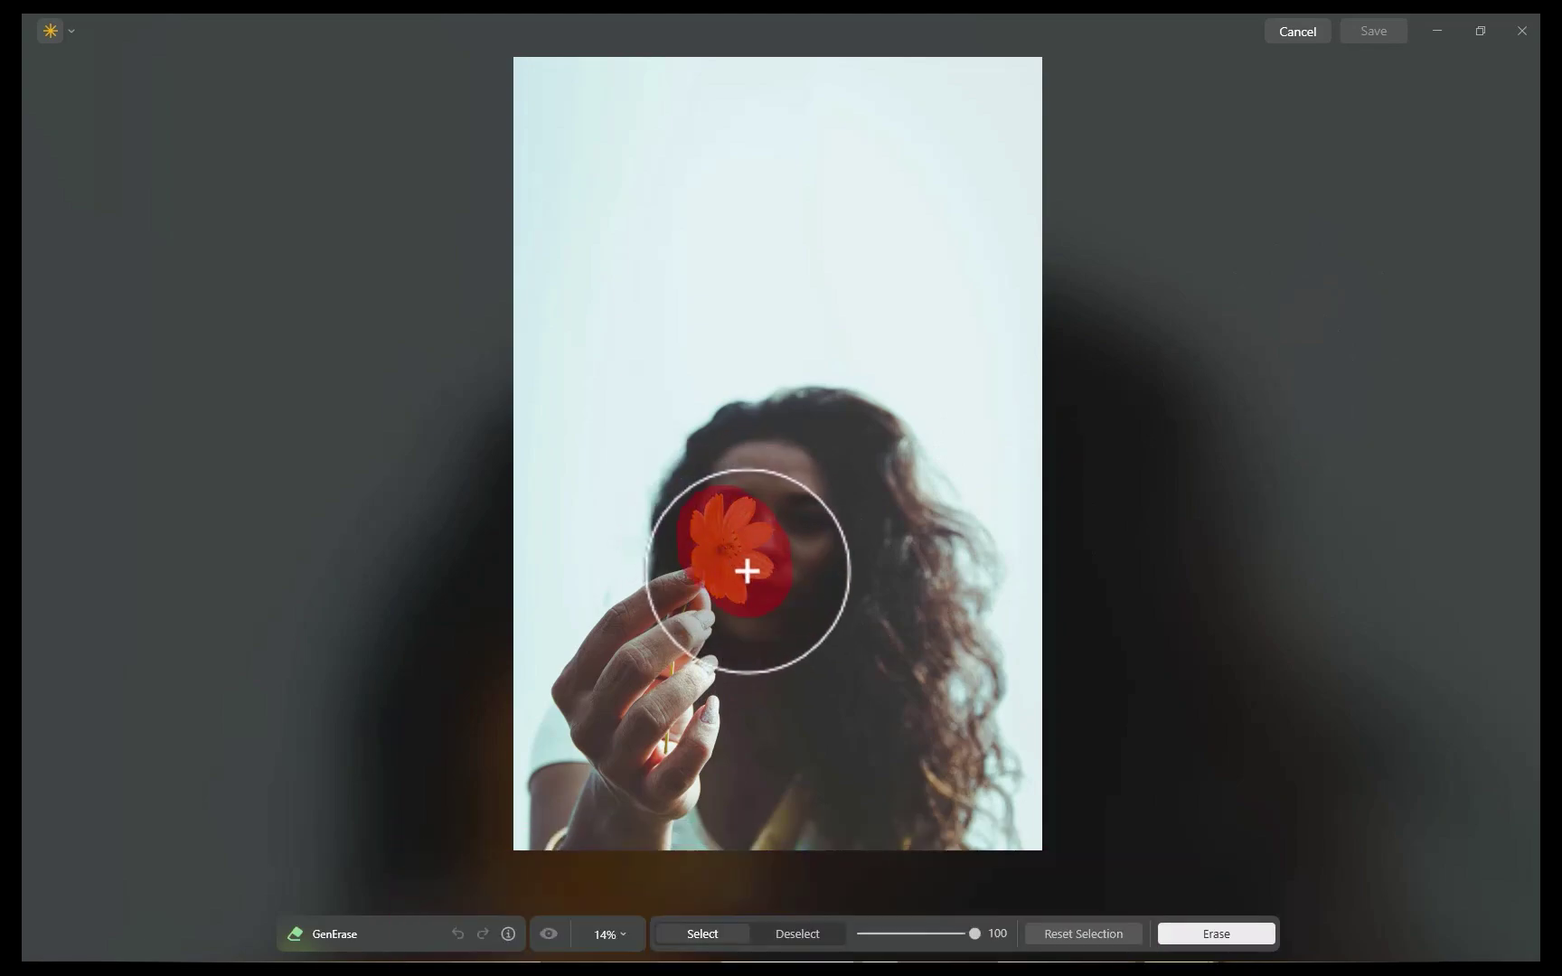
click(1231, 940)
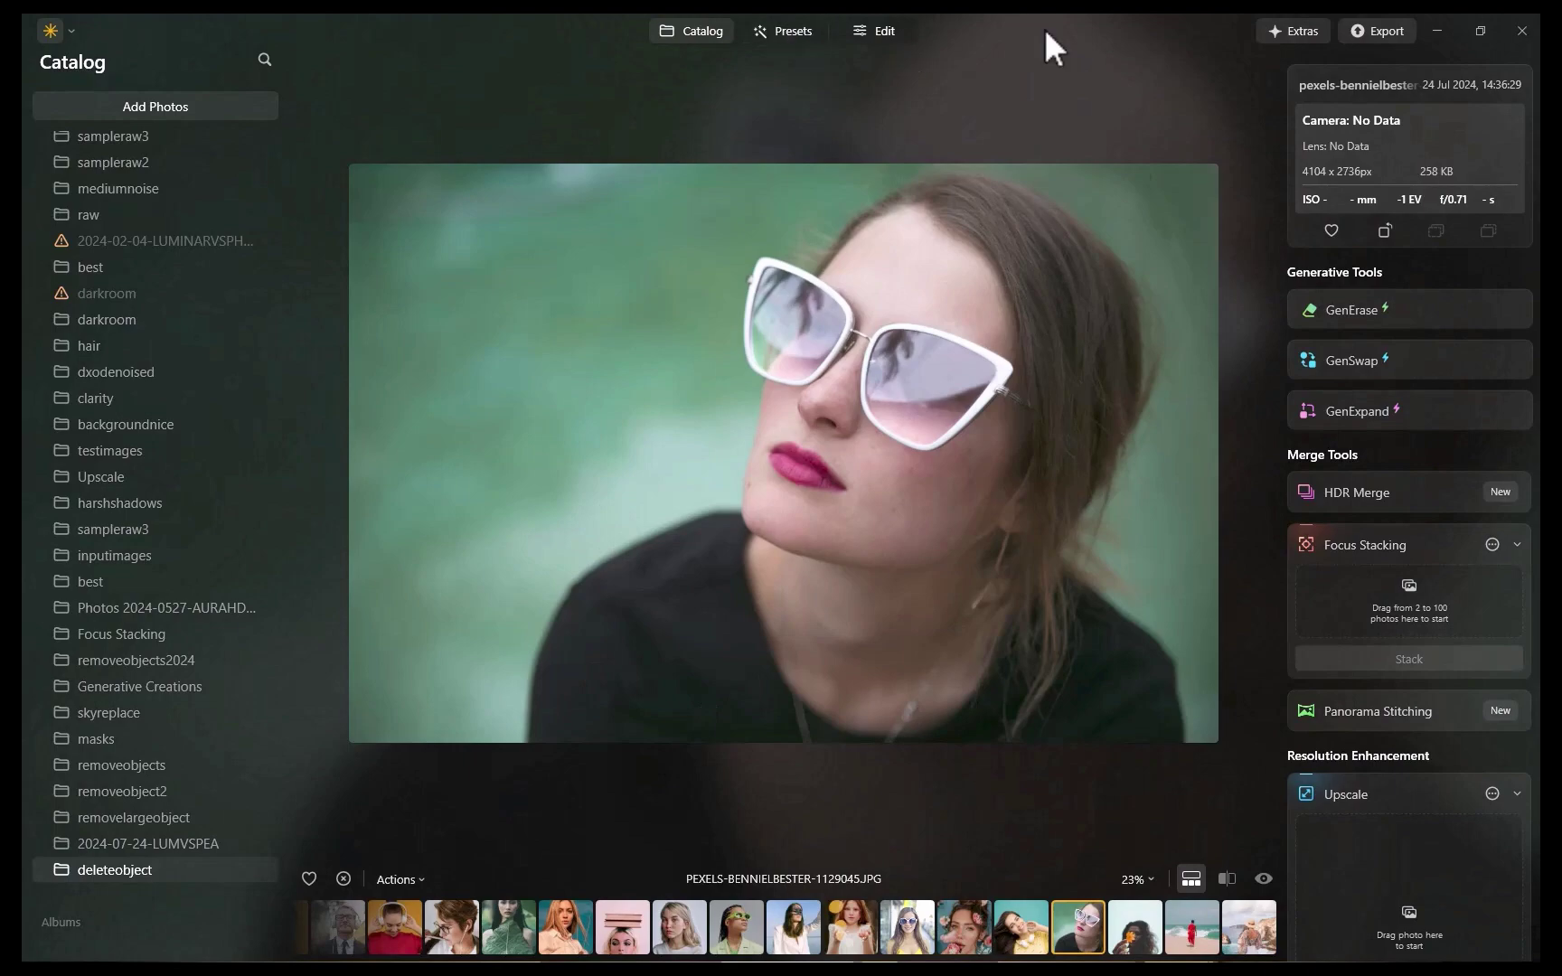
Brush and erase the white sunglasses, then the headphones around the woman's neck.
click(1342, 312)
mouse_move(764, 212)
mouse_down()
mouse_move(1040, 319)
mouse_move(1110, 371)
mouse_move(973, 416)
mouse_move(920, 366)
mouse_move(1009, 372)
mouse_move(931, 315)
mouse_move(874, 301)
mouse_move(798, 326)
mouse_move(739, 273)
mouse_move(1080, 362)
mouse_up()
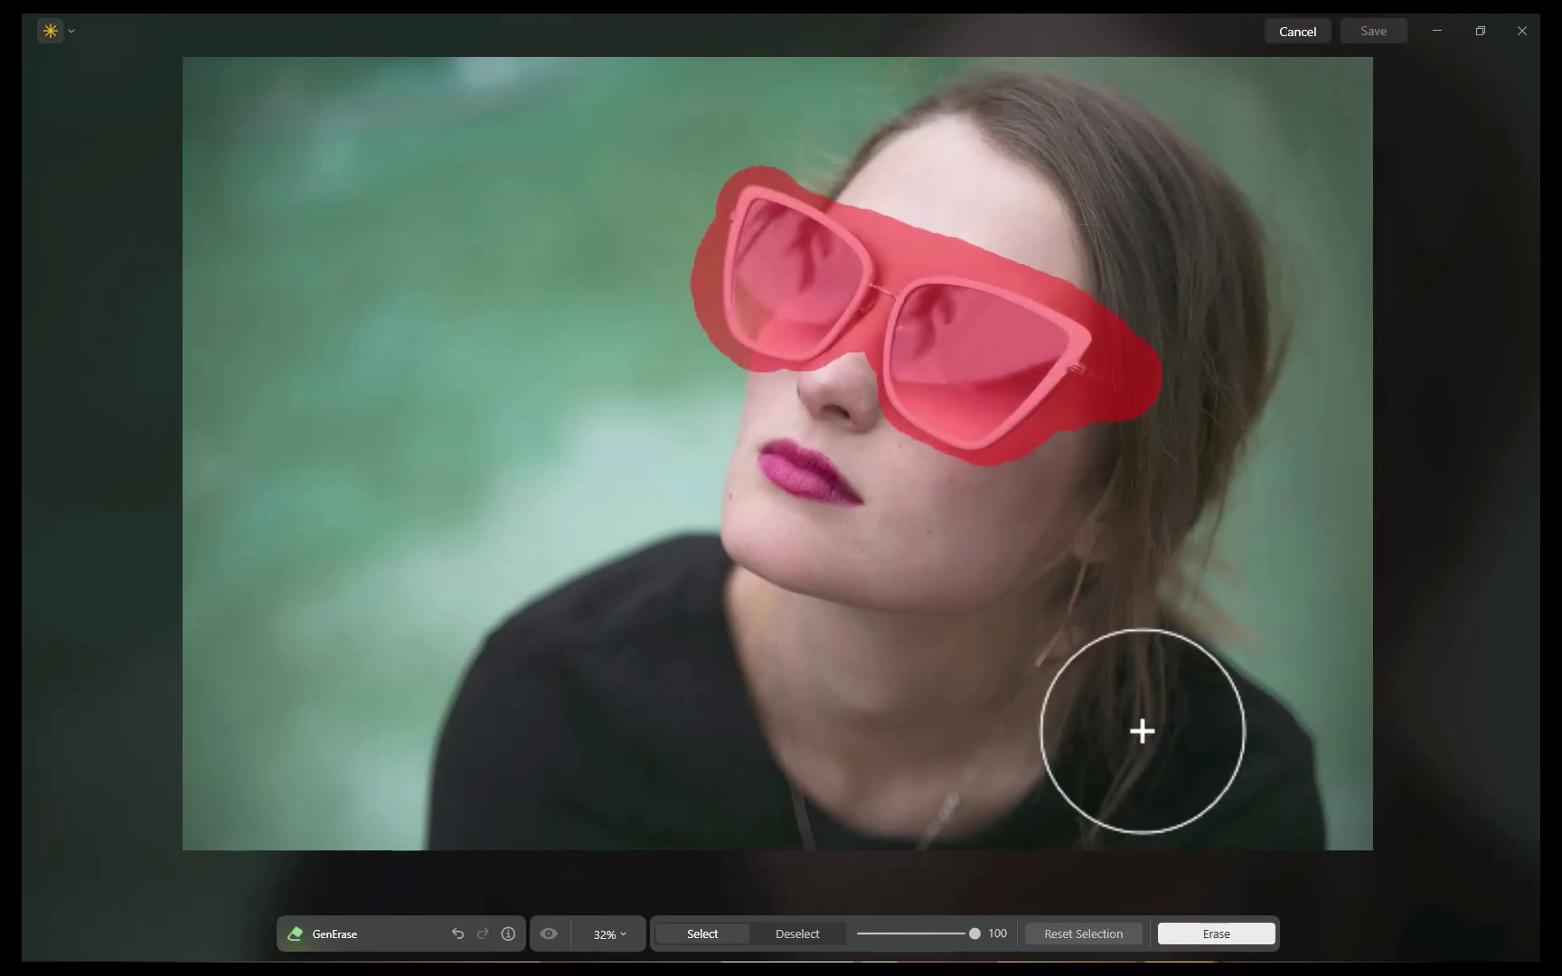
click(1215, 934)
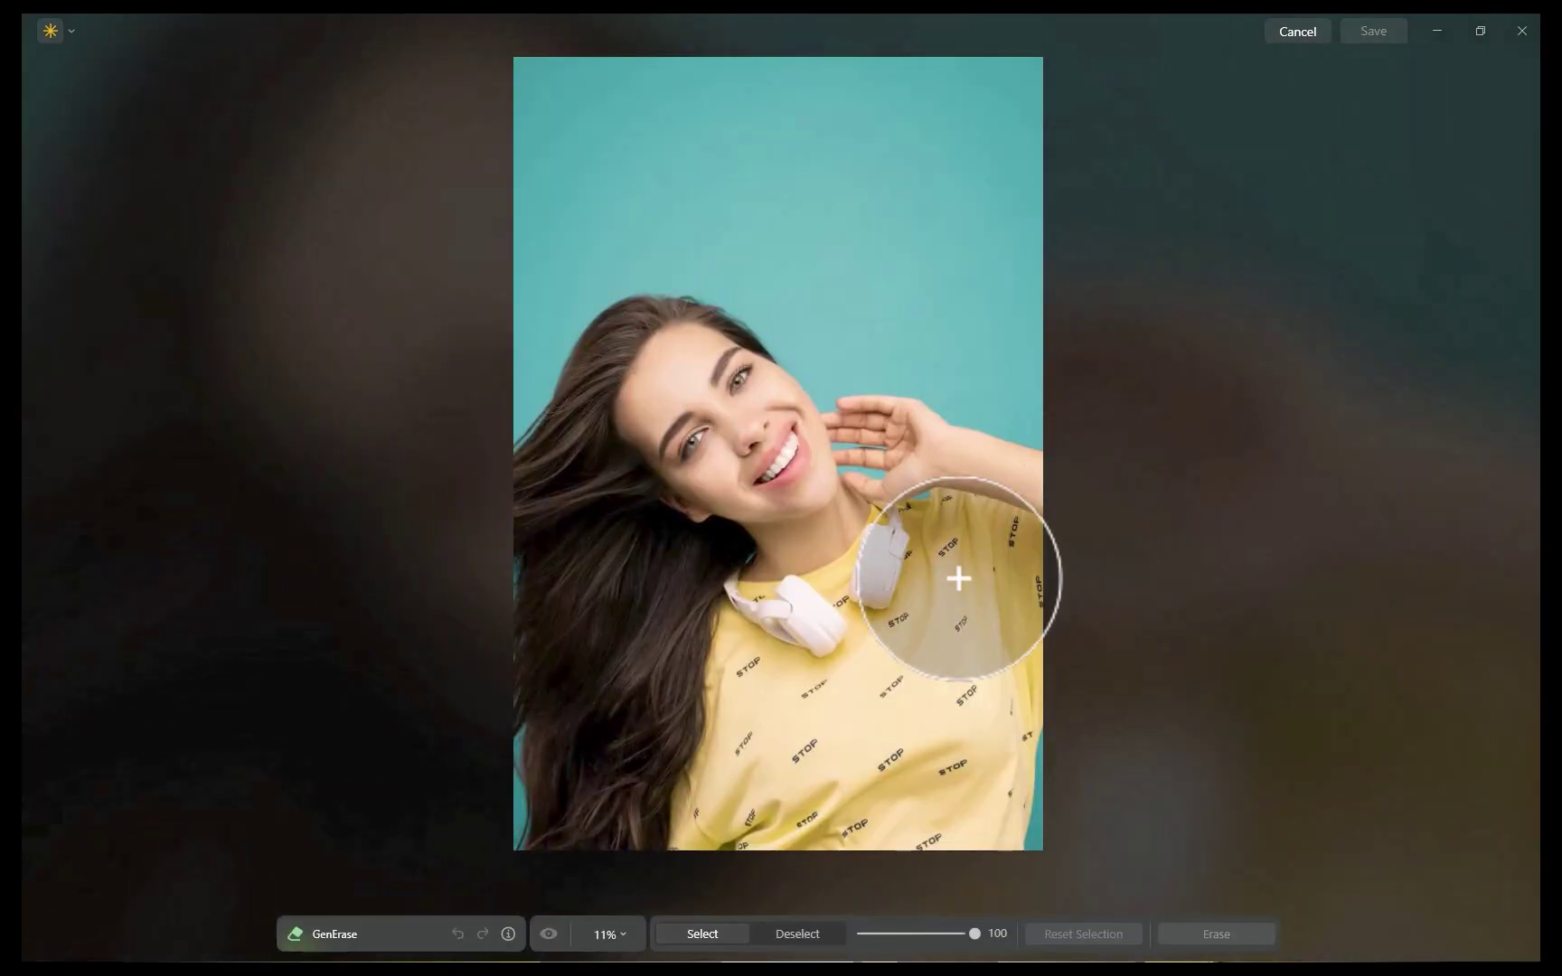
mouse_move(959, 575)
mouse_down()
mouse_move(892, 561)
mouse_move(884, 540)
mouse_move(881, 592)
mouse_move(848, 617)
mouse_move(757, 593)
mouse_move(809, 614)
mouse_up()
click(1254, 942)
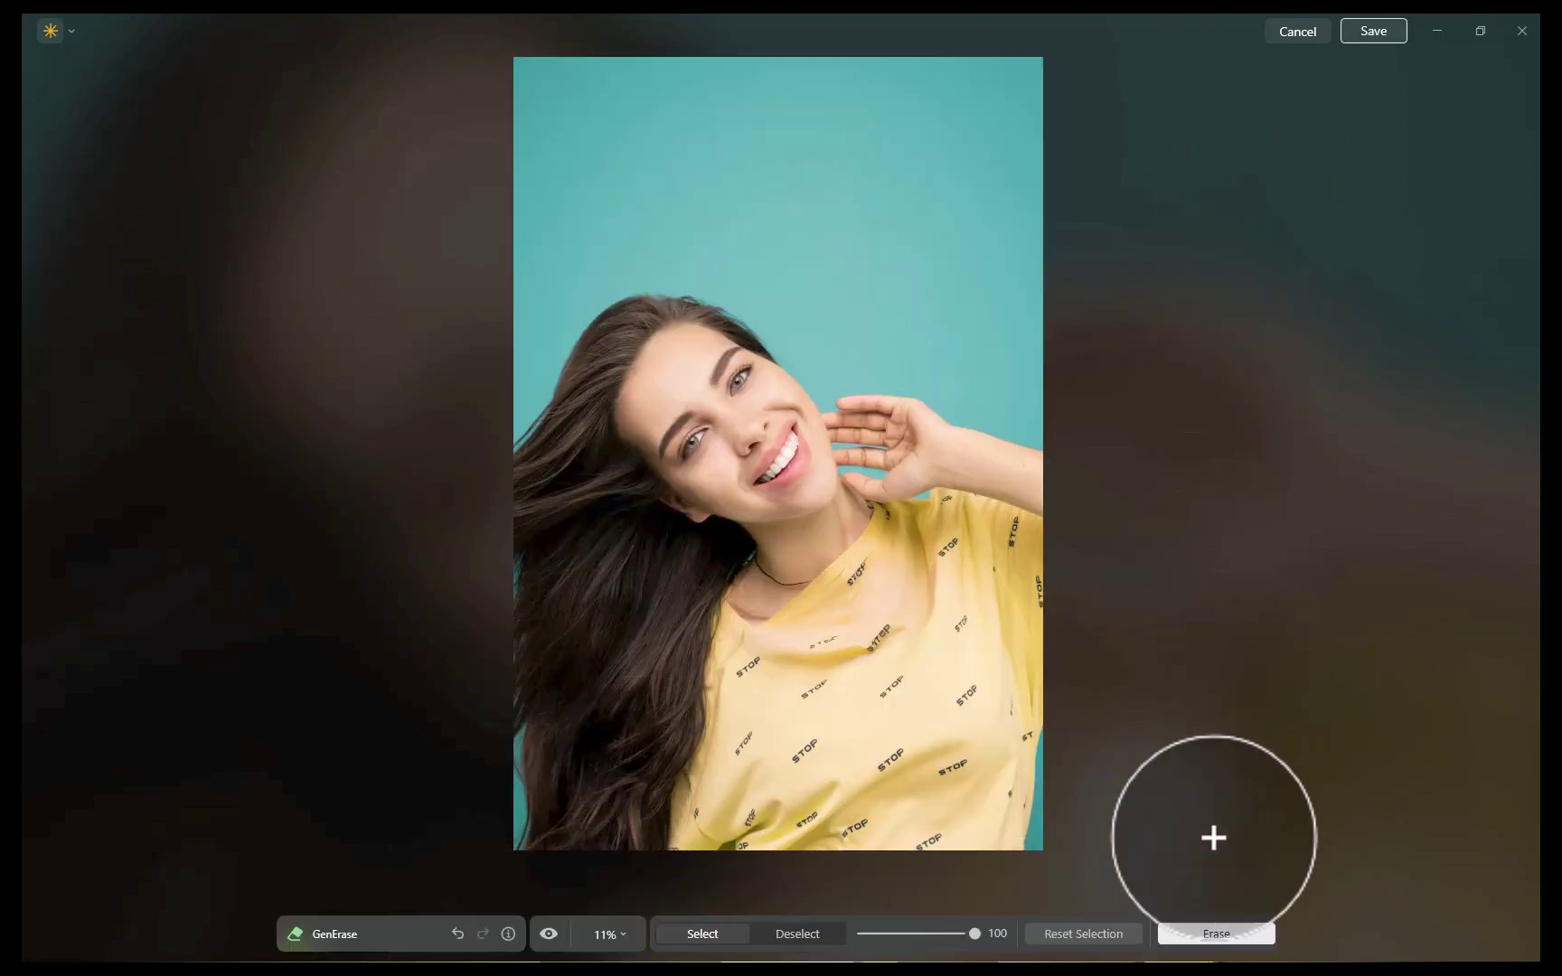
Regenerate the headphones erase three times, then start GenErase on the flower portrait.
click(1216, 935)
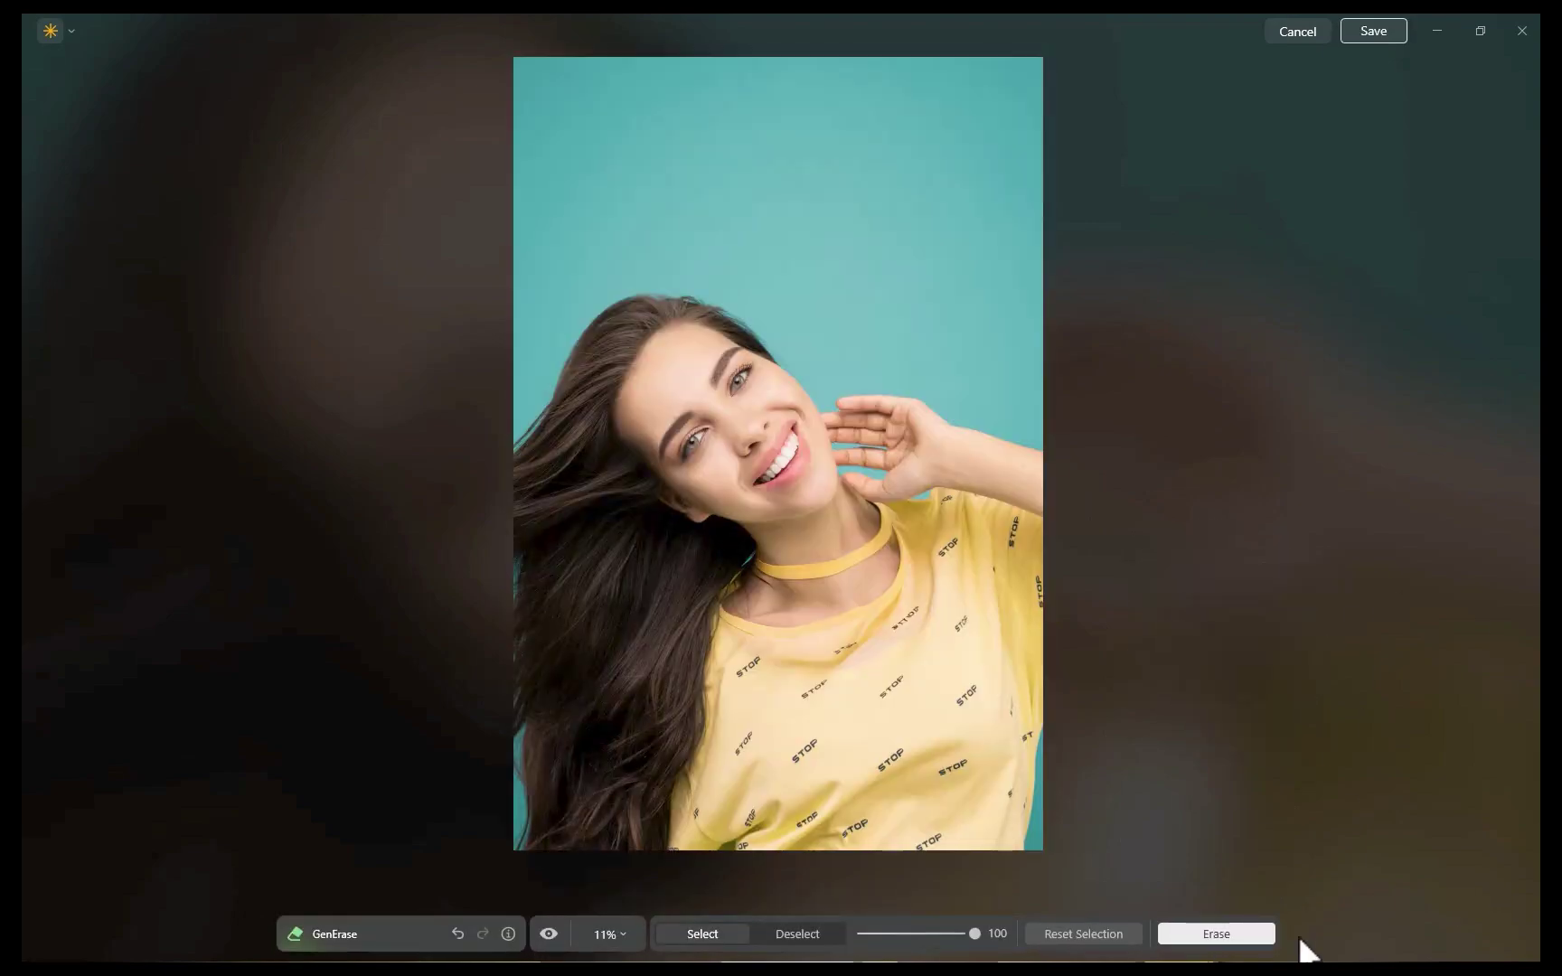
click(1227, 935)
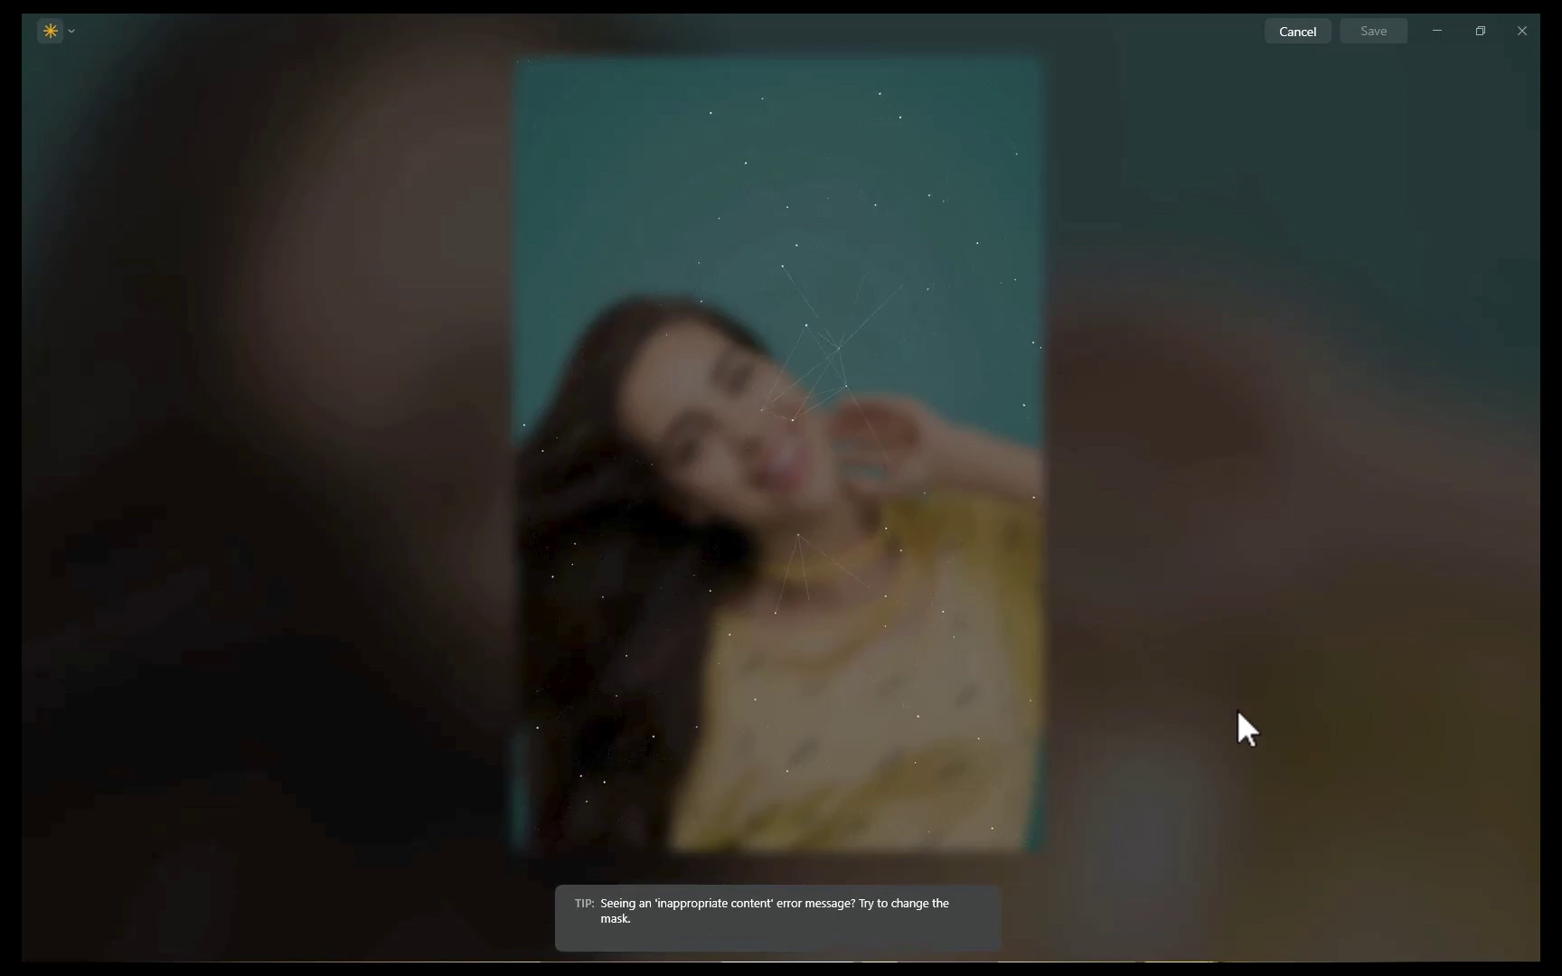
click(1220, 935)
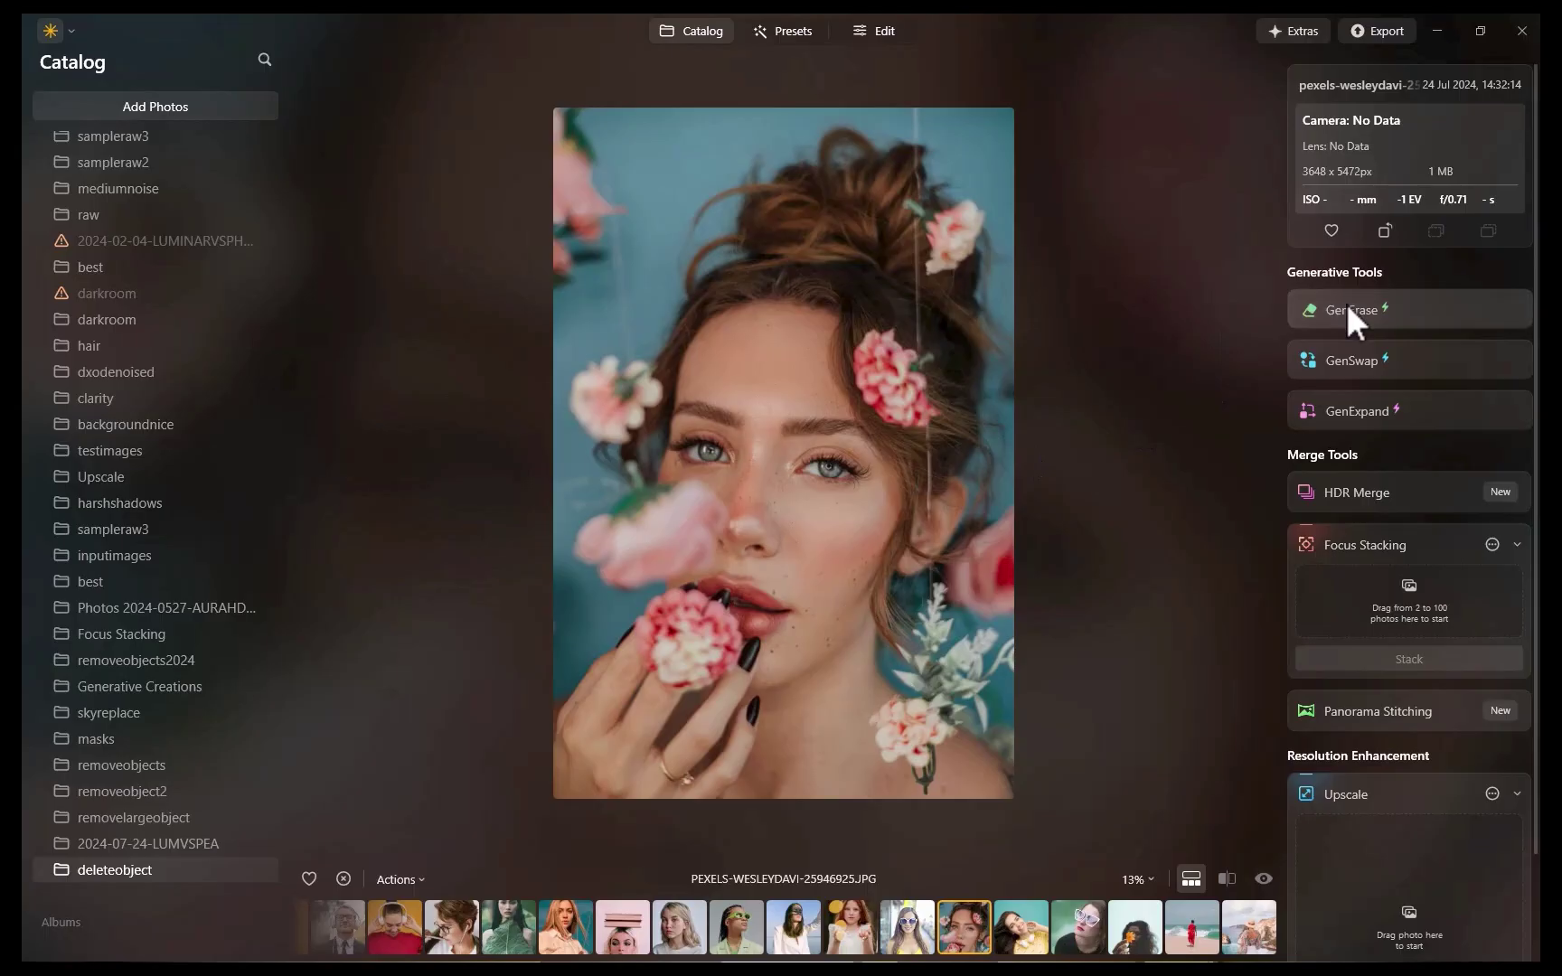
click(1347, 307)
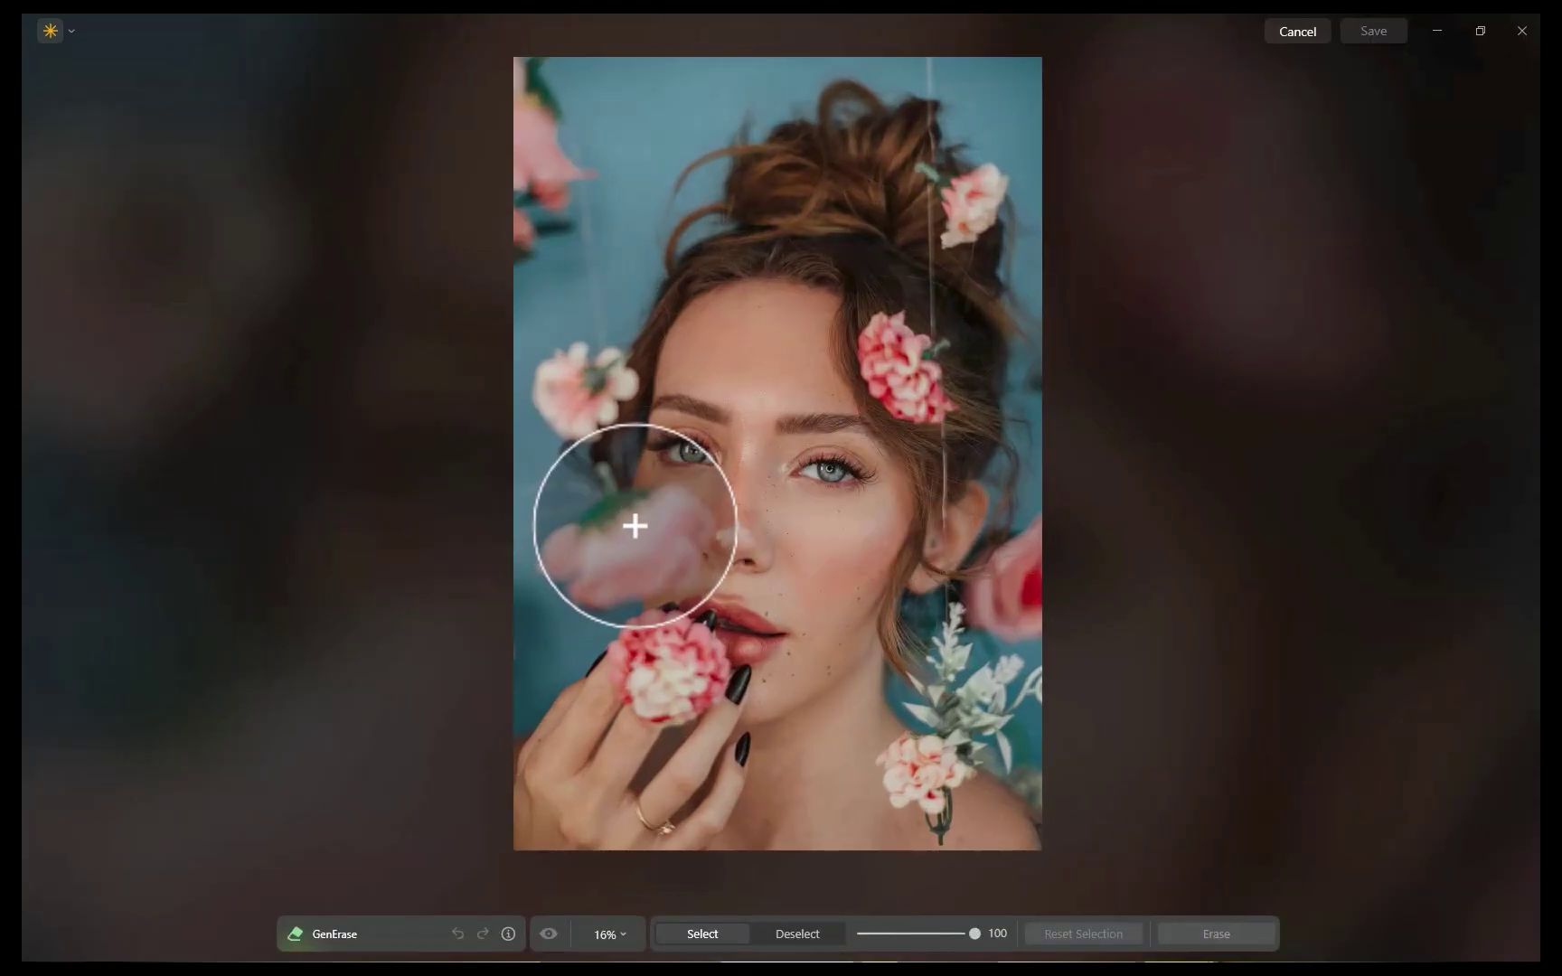
Paint over the blurred pink flower beside her nose and erase it.
mouse_move(634, 525)
mouse_down()
mouse_move(675, 519)
mouse_move(684, 541)
mouse_move(645, 572)
mouse_move(574, 561)
mouse_move(611, 540)
mouse_move(582, 458)
mouse_move(595, 359)
mouse_up()
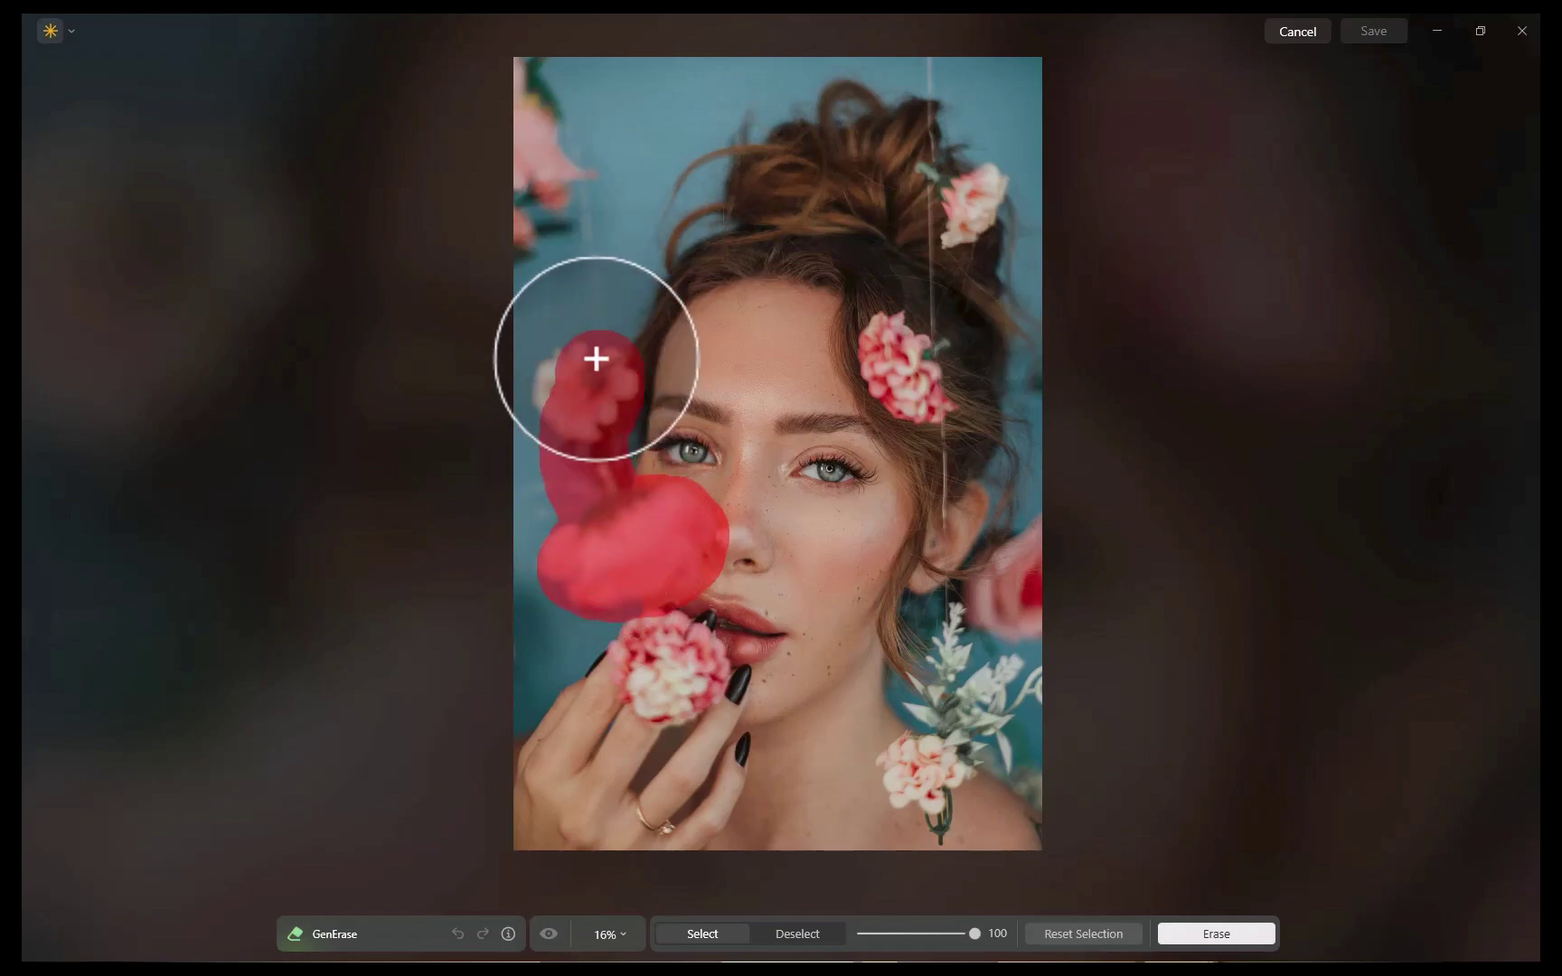
click(1195, 924)
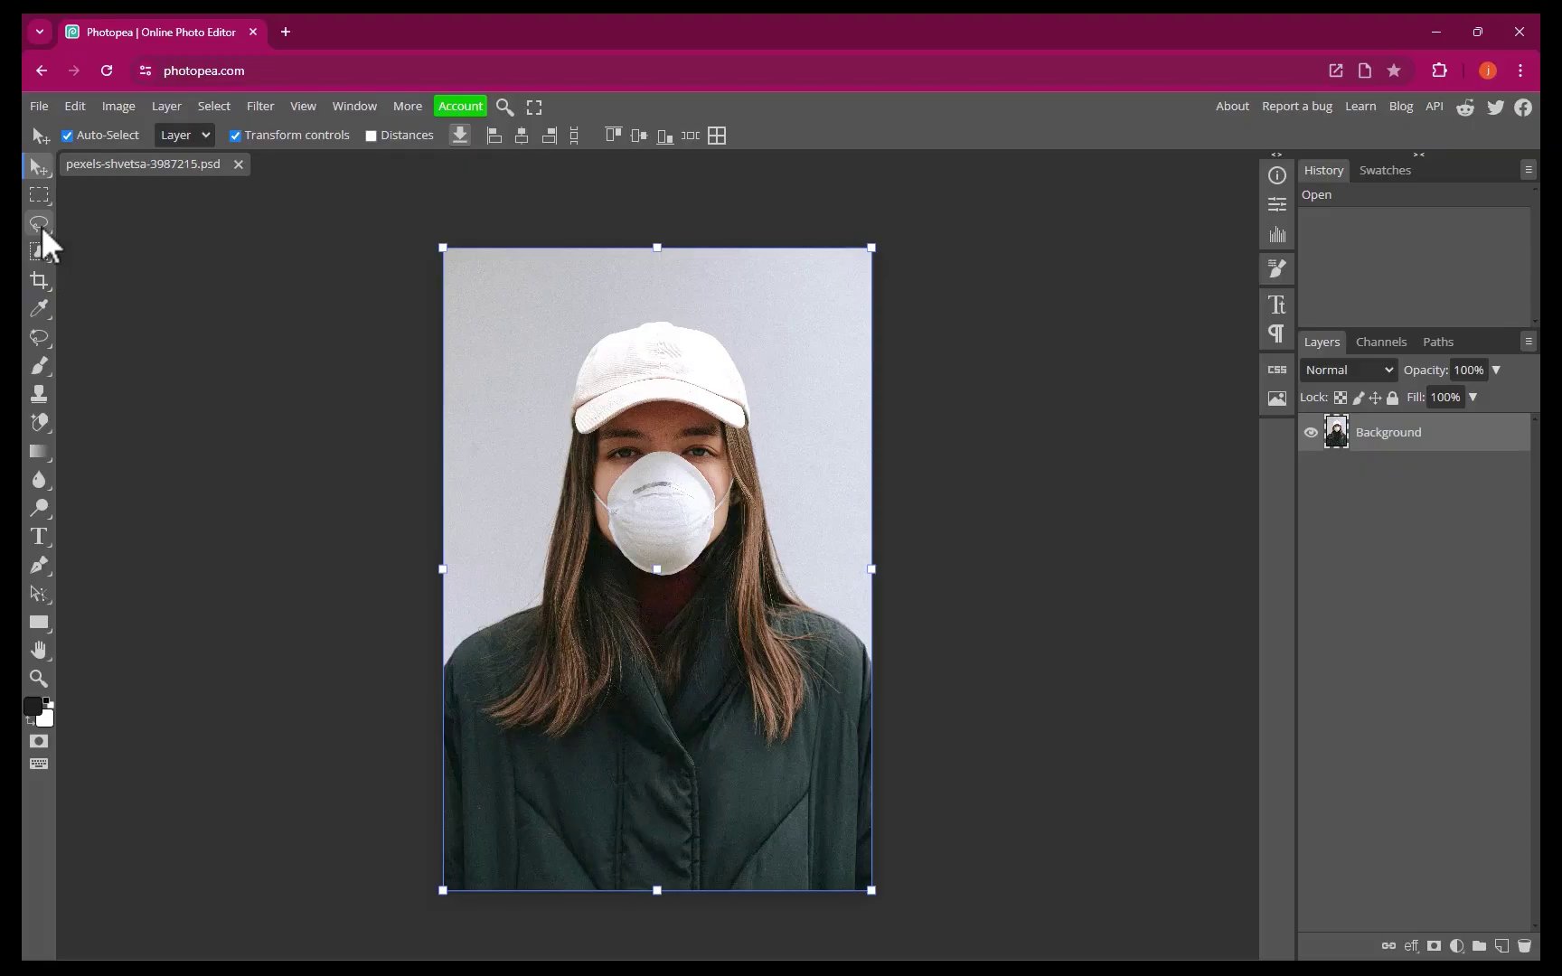
Select Magic Replace and replace the white face mask on the woman in the cap.
click(42, 226)
click(39, 337)
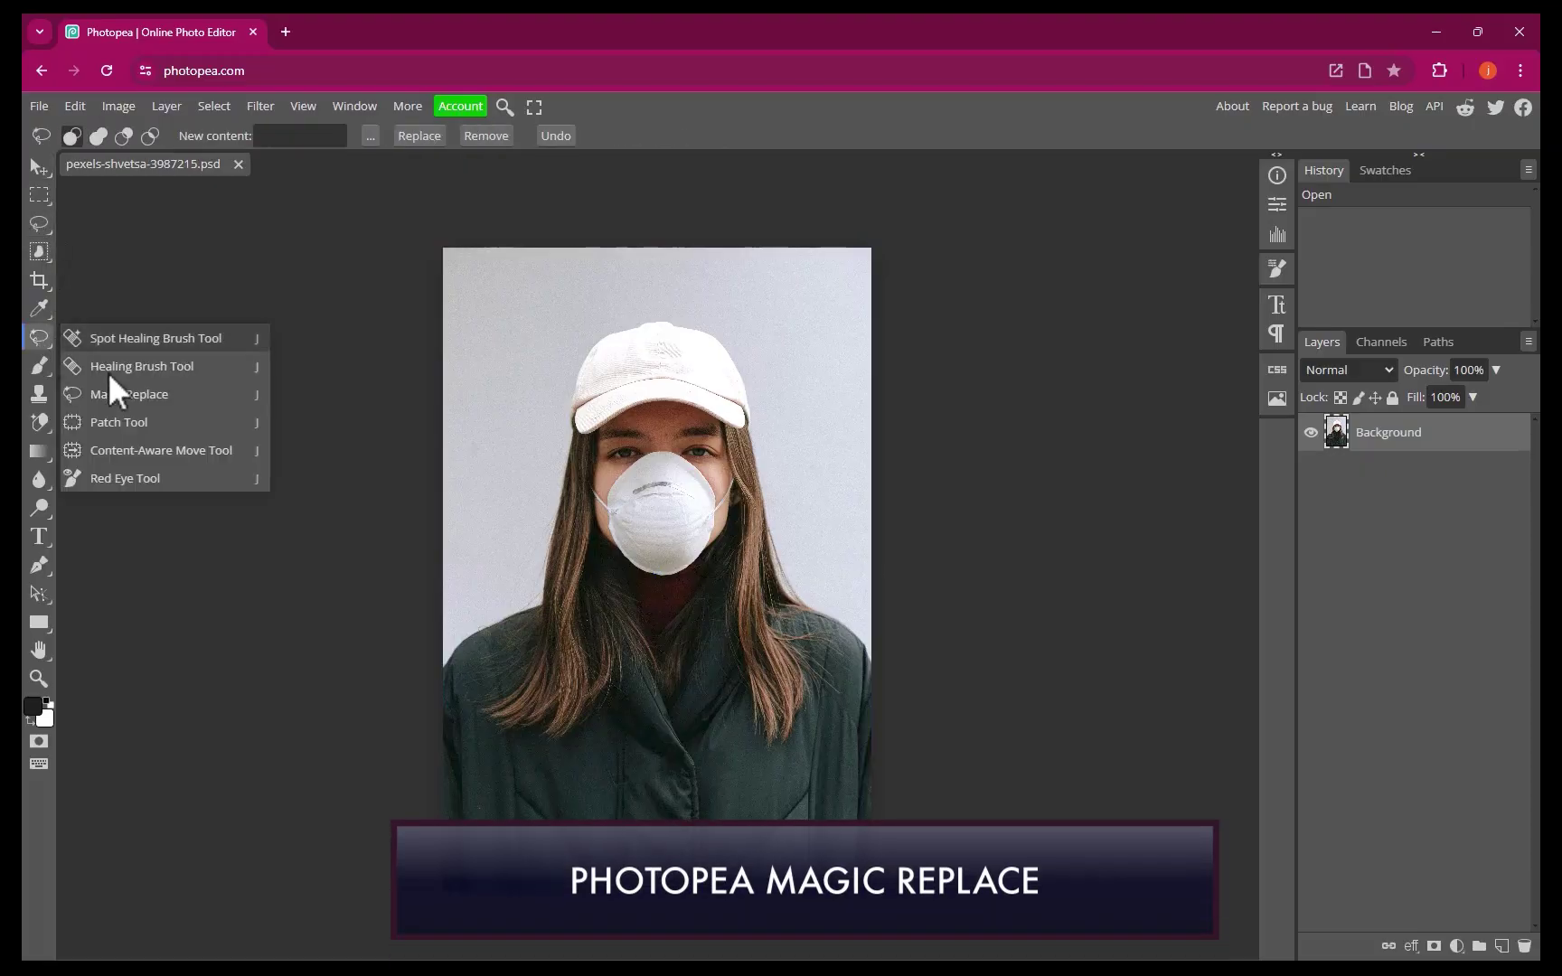
click(109, 390)
mouse_move(638, 446)
mouse_down()
mouse_move(587, 487)
mouse_move(599, 532)
mouse_move(652, 587)
mouse_move(713, 561)
mouse_move(741, 495)
mouse_move(740, 470)
mouse_move(659, 446)
mouse_up()
click(415, 132)
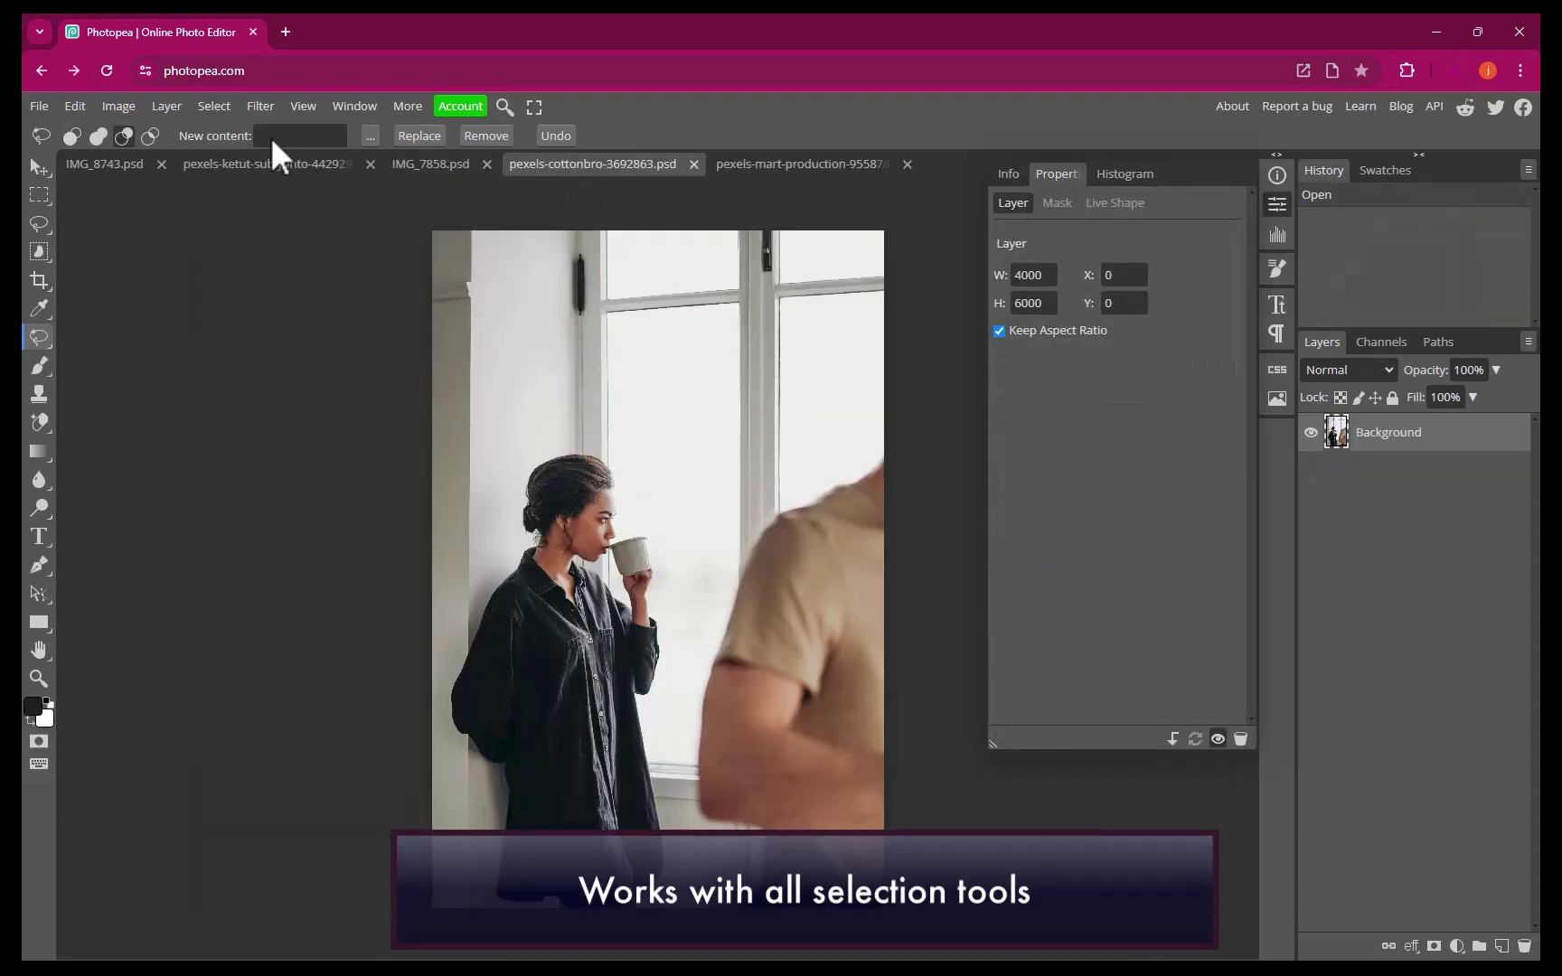
Lasso and remove the man passing on the right of the window photo.
mouse_move(910, 406)
mouse_down()
mouse_move(783, 475)
mouse_move(739, 528)
mouse_move(688, 660)
mouse_move(679, 778)
mouse_move(696, 844)
mouse_move(745, 903)
mouse_move(814, 924)
mouse_move(917, 894)
mouse_move(944, 657)
mouse_move(925, 465)
mouse_move(906, 412)
mouse_up()
click(482, 133)
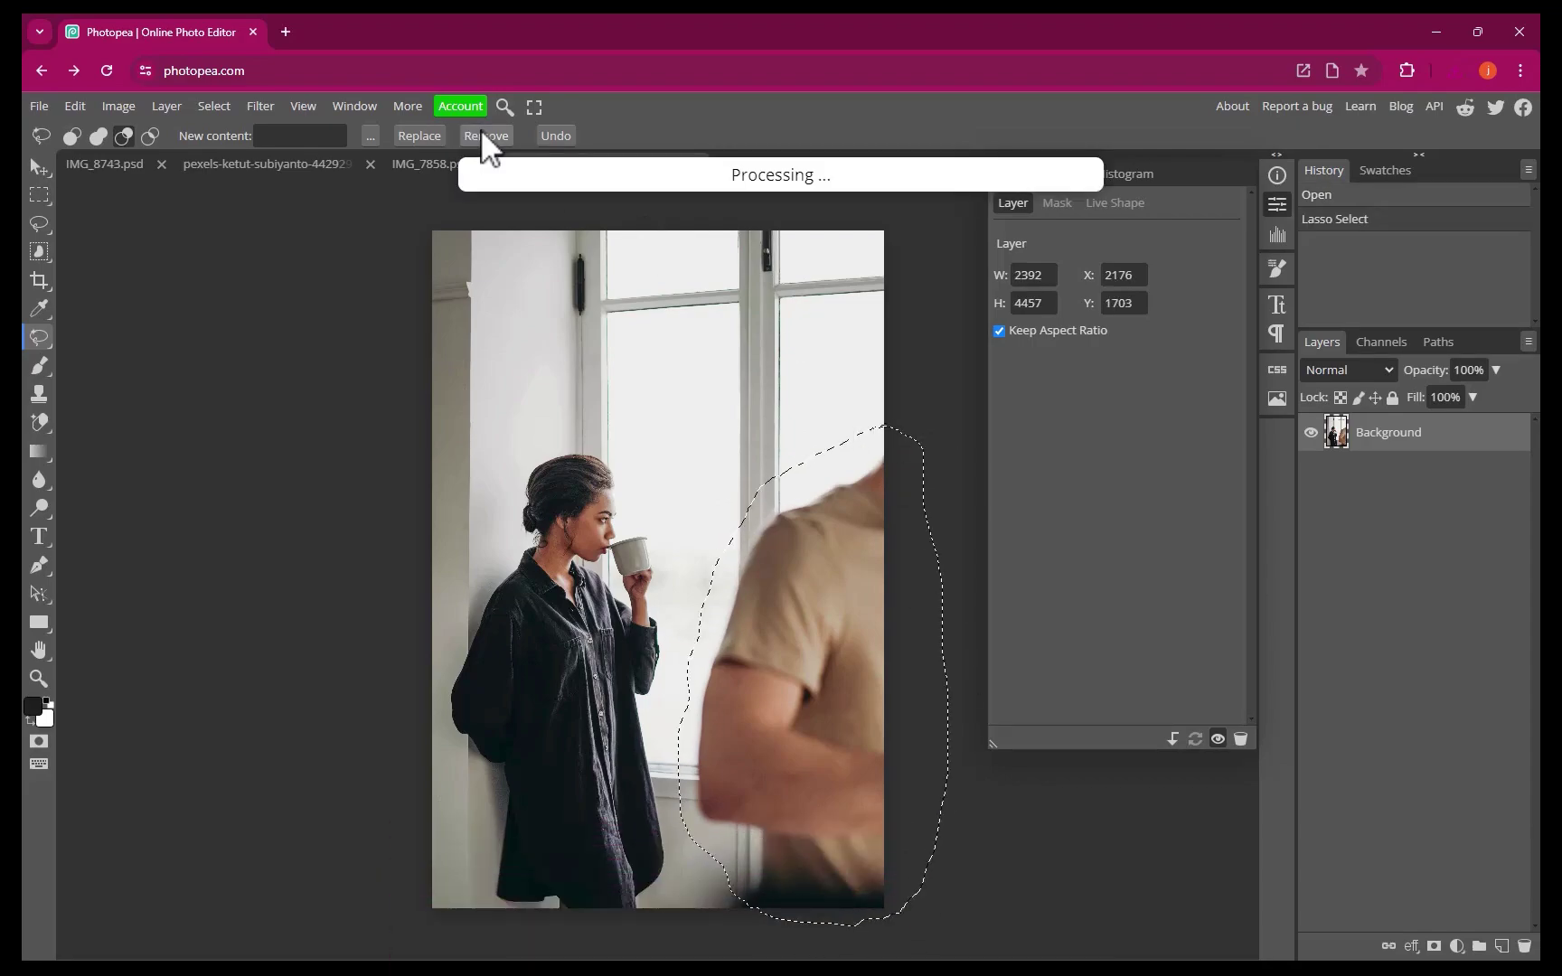
click(486, 135)
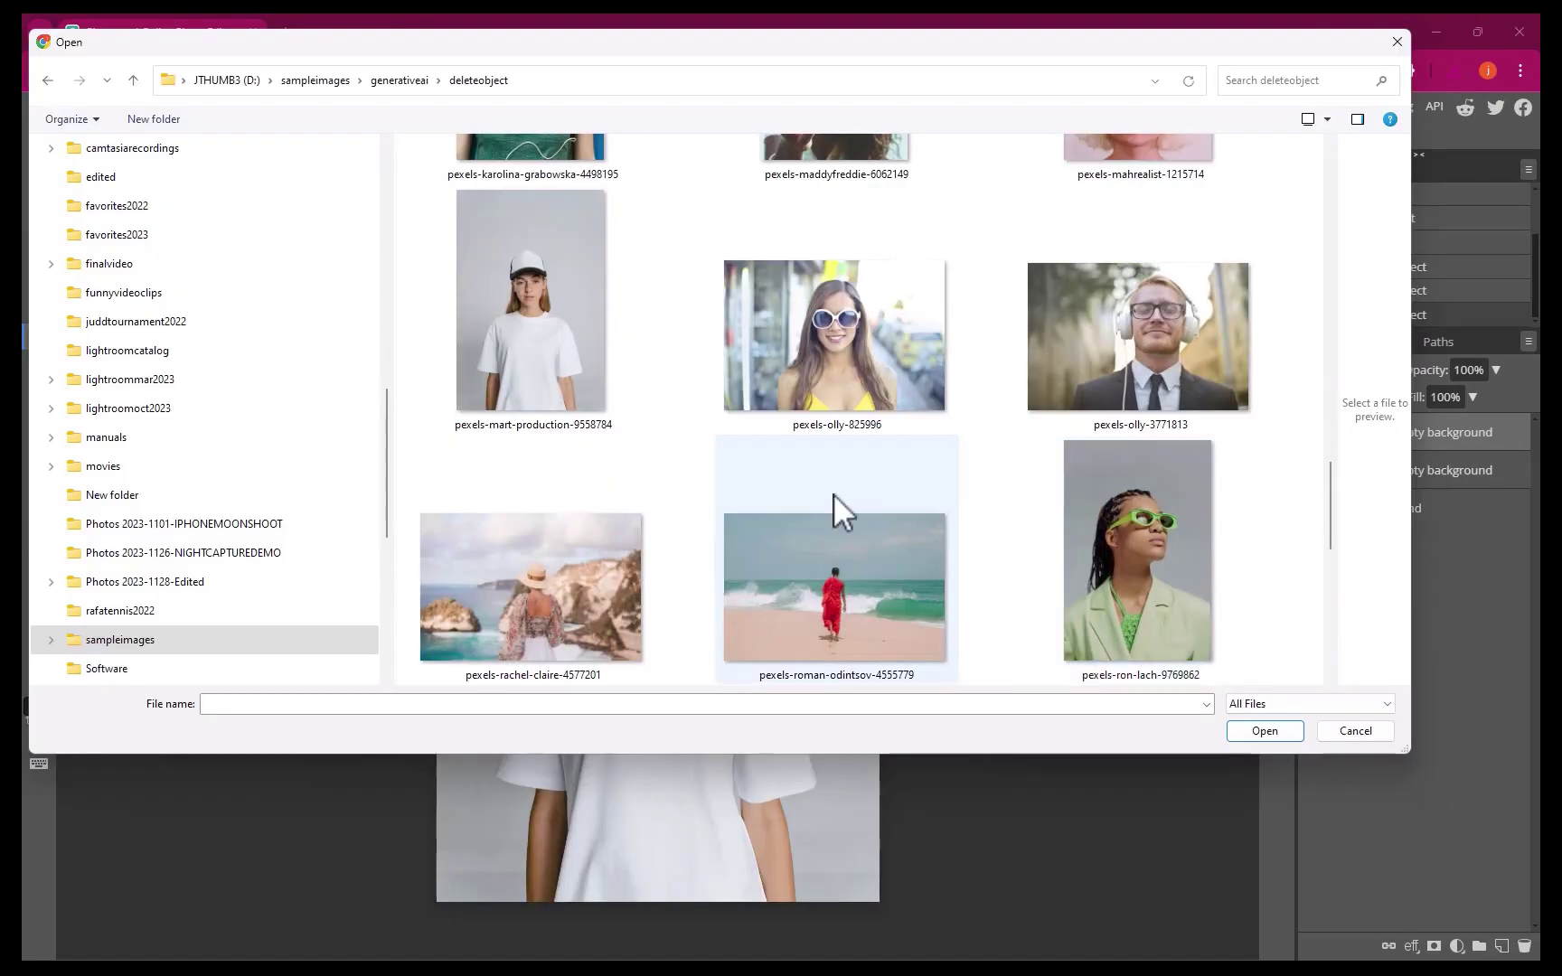
Open the rachel-claire seaside cliff photo and lasso the woman in the straw hat.
click(531, 587)
click(1252, 733)
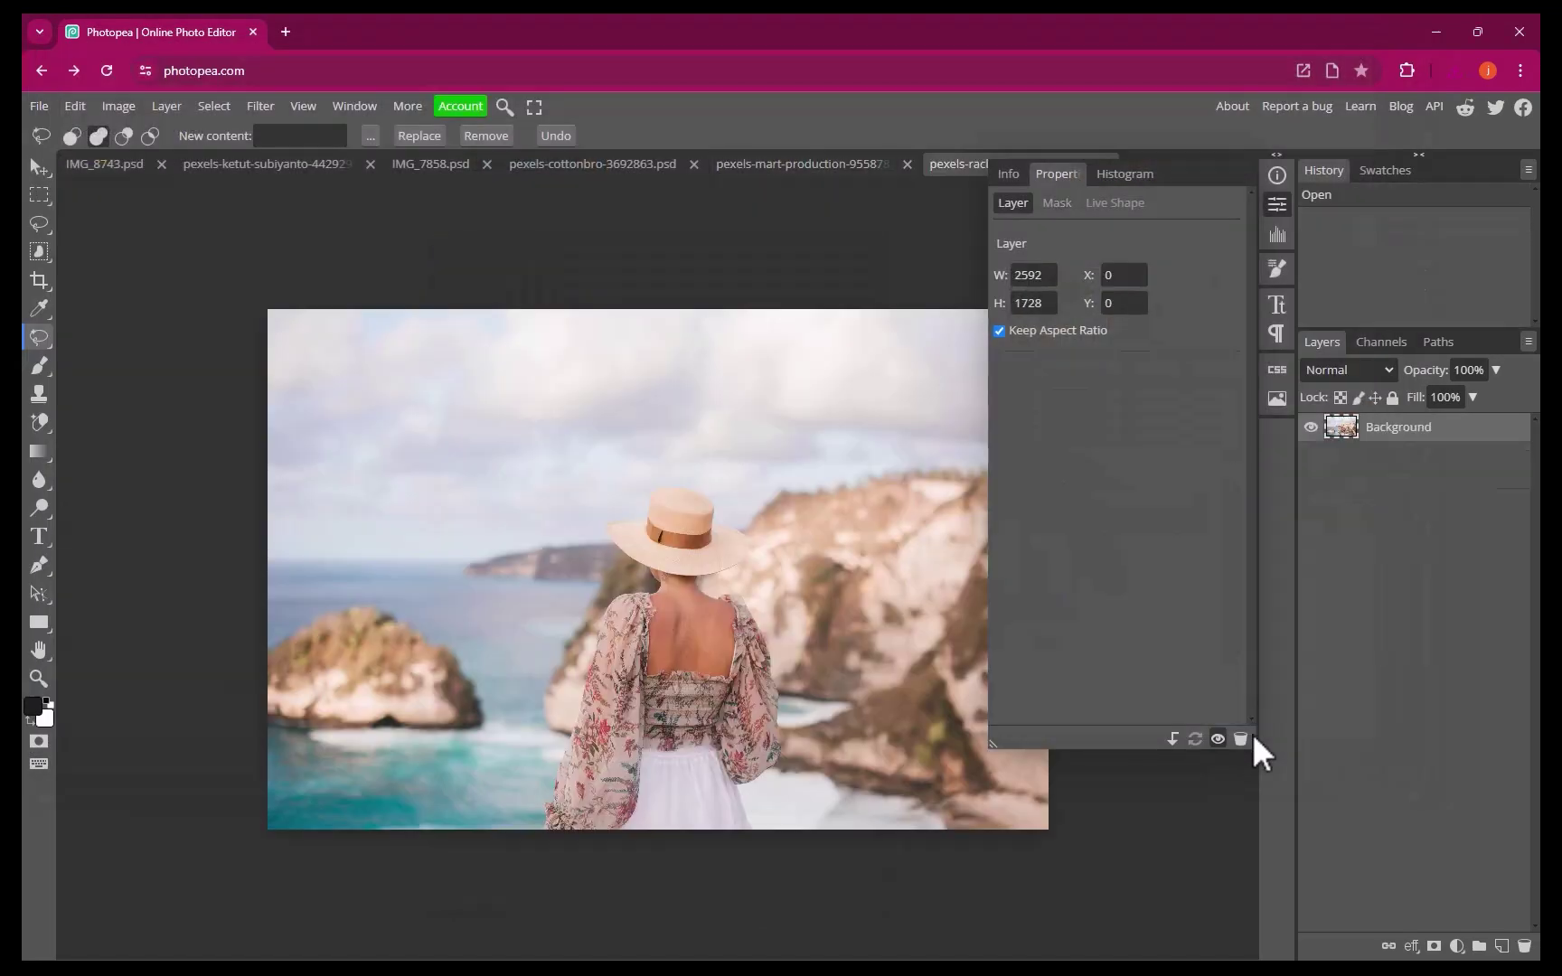
mouse_move(618, 489)
mouse_down()
mouse_move(531, 775)
mouse_move(542, 837)
mouse_move(611, 863)
mouse_move(732, 859)
mouse_move(782, 819)
mouse_move(809, 703)
mouse_move(729, 493)
mouse_move(647, 471)
mouse_move(616, 488)
mouse_up()
Erase the woman in the hat and the blurred pink flowers beside the portrait's face, then outline the headphones.
click(471, 136)
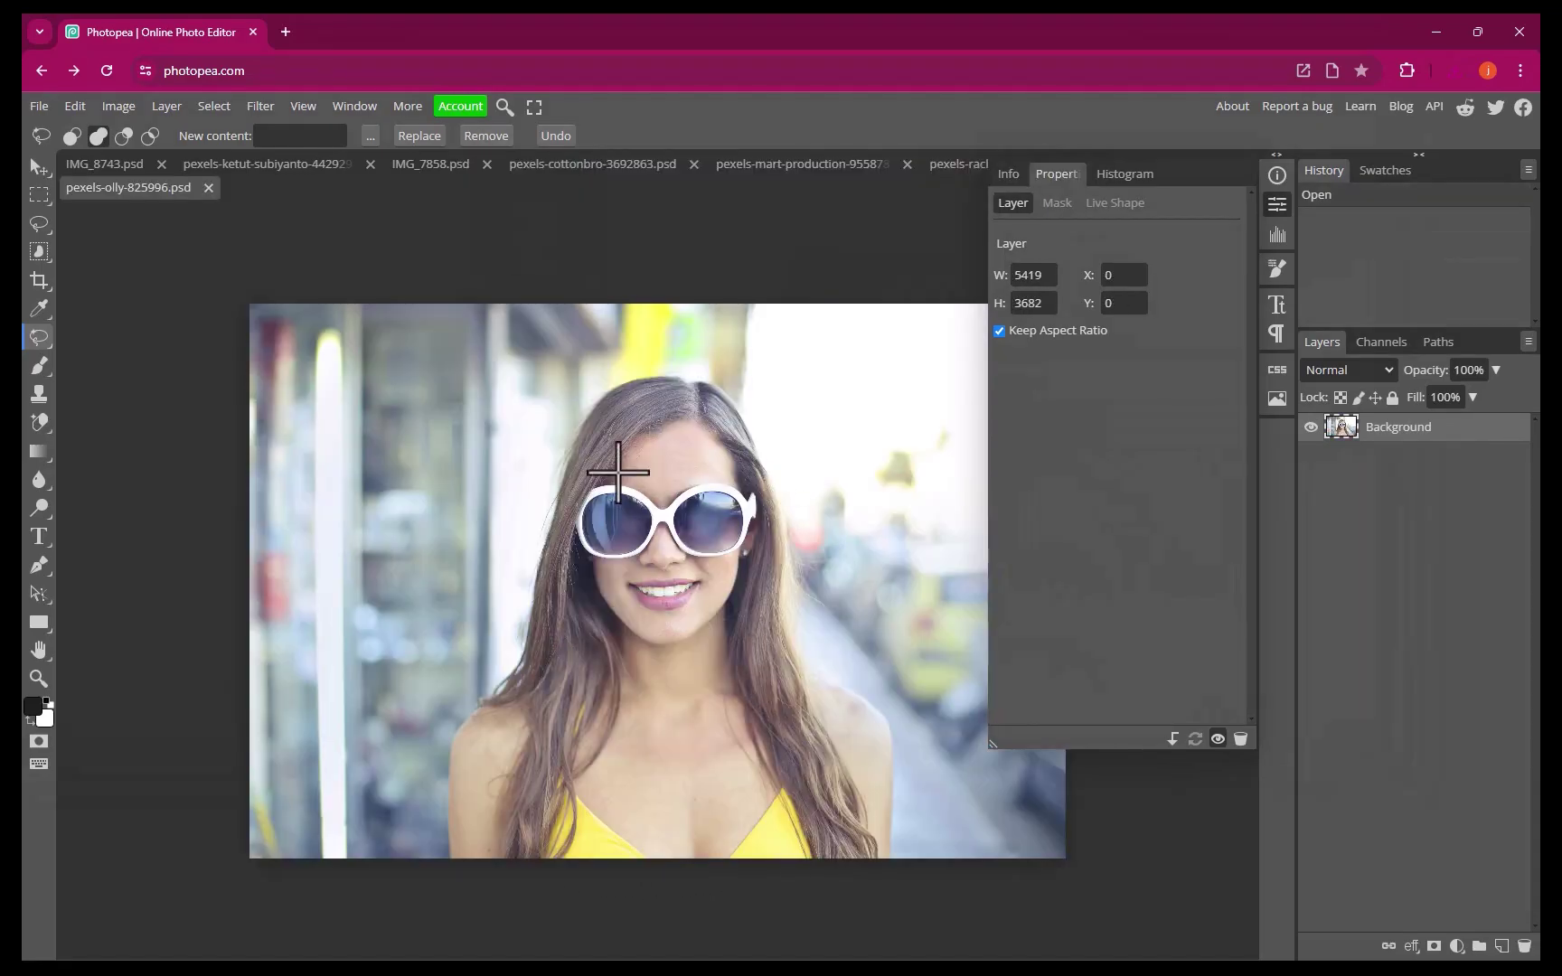
mouse_move(570, 551)
mouse_down()
mouse_move(608, 574)
mouse_move(659, 555)
mouse_move(736, 568)
mouse_move(768, 515)
mouse_move(764, 478)
mouse_move(684, 461)
mouse_move(607, 488)
mouse_up()
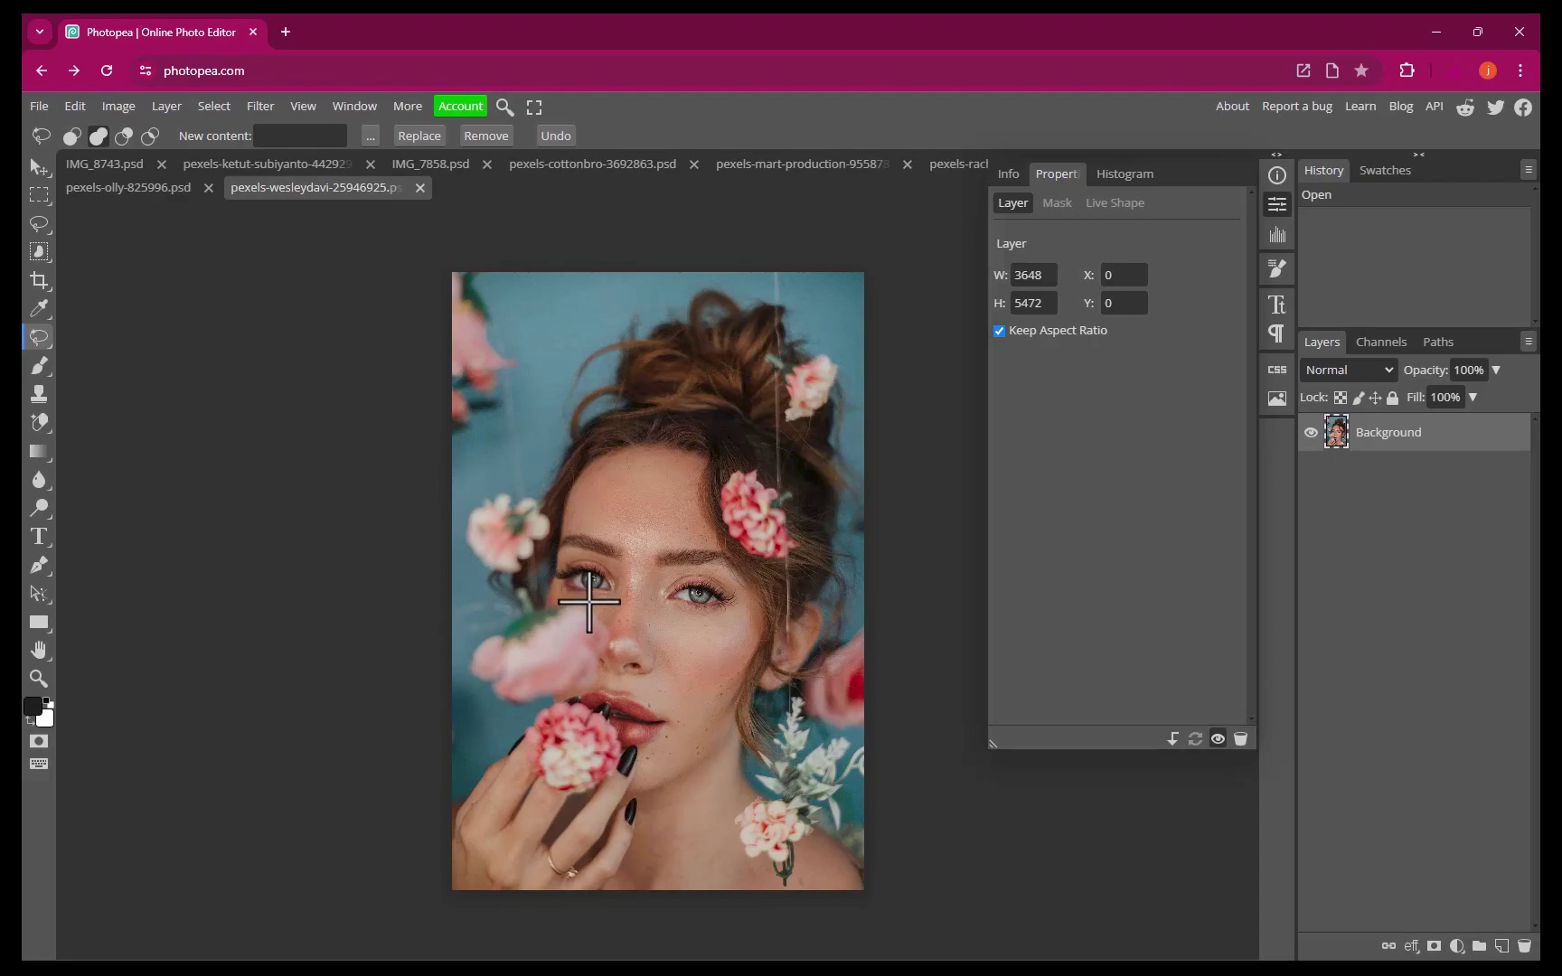
mouse_move(588, 595)
mouse_down()
mouse_move(616, 641)
mouse_move(583, 699)
mouse_move(488, 711)
mouse_move(456, 661)
mouse_move(483, 622)
mouse_move(453, 509)
mouse_move(490, 484)
mouse_move(545, 492)
mouse_move(559, 509)
mouse_move(548, 585)
mouse_move(592, 596)
mouse_up()
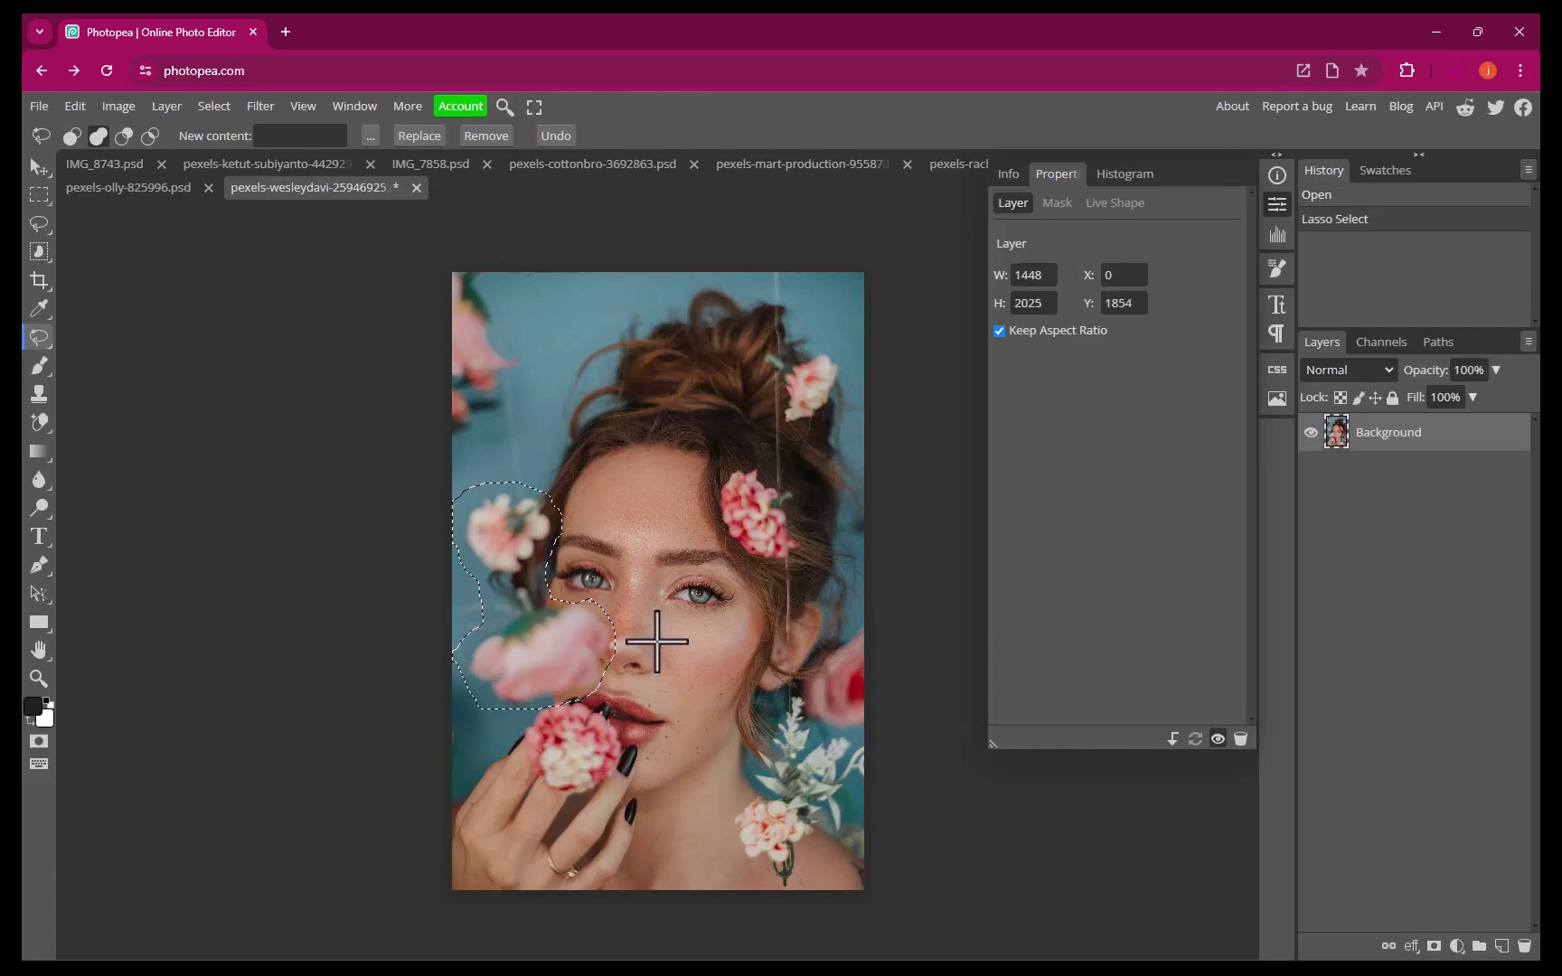
click(487, 136)
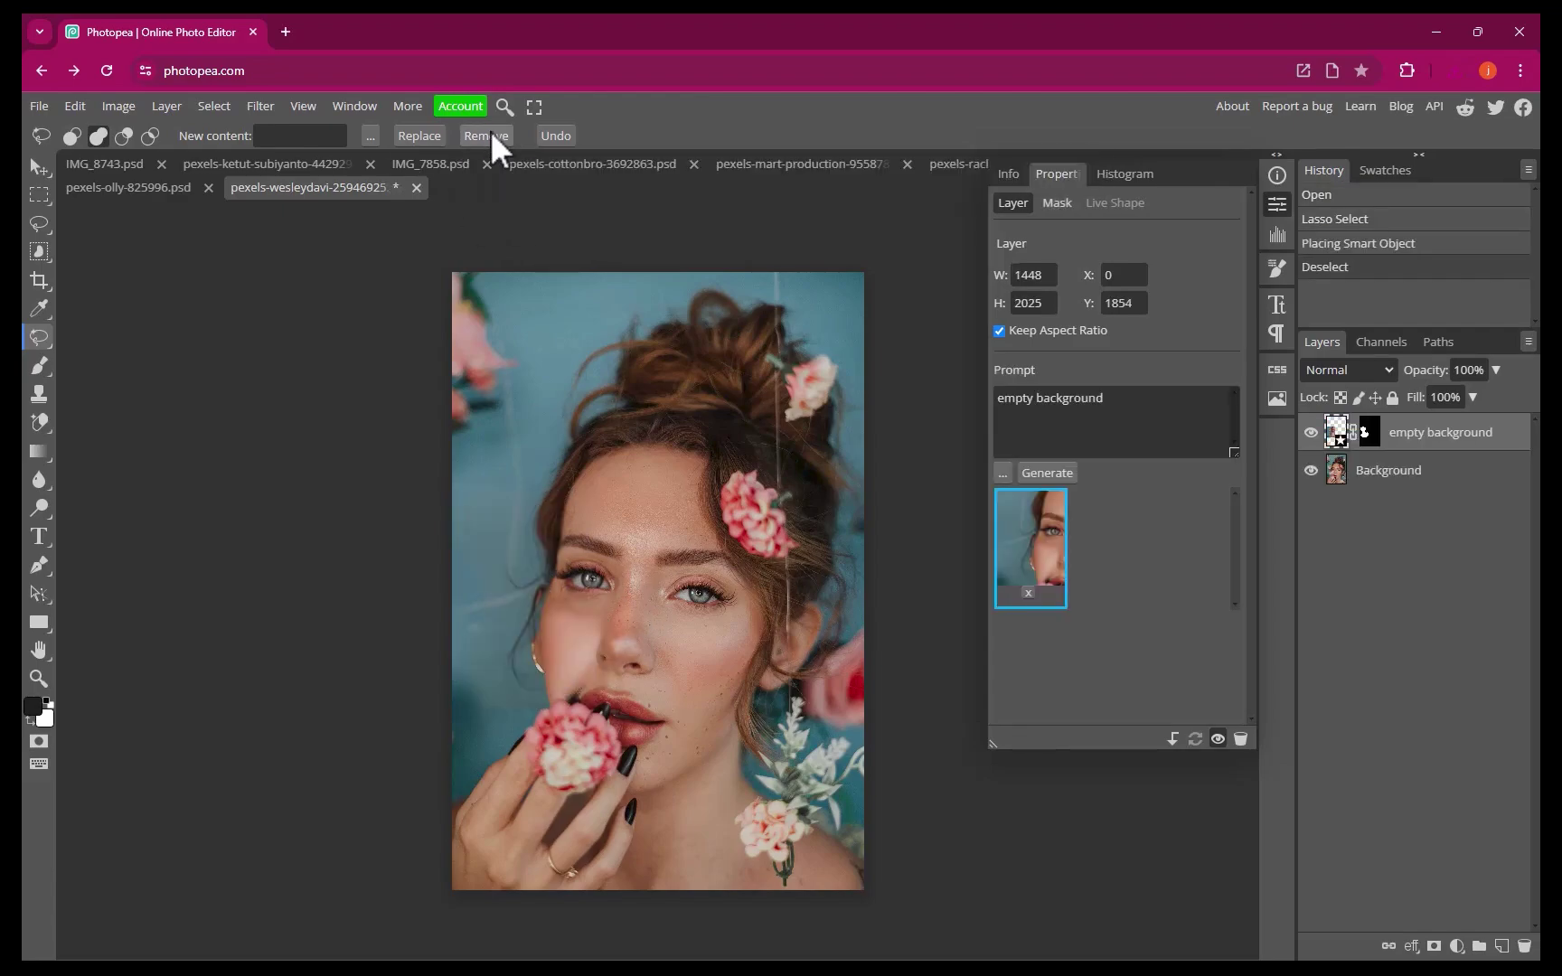
mouse_move(645, 644)
mouse_down()
mouse_move(612, 656)
mouse_move(615, 700)
mouse_move(709, 729)
mouse_move(751, 691)
mouse_move(762, 649)
mouse_move(746, 610)
mouse_move(685, 648)
mouse_move(627, 645)
mouse_up()
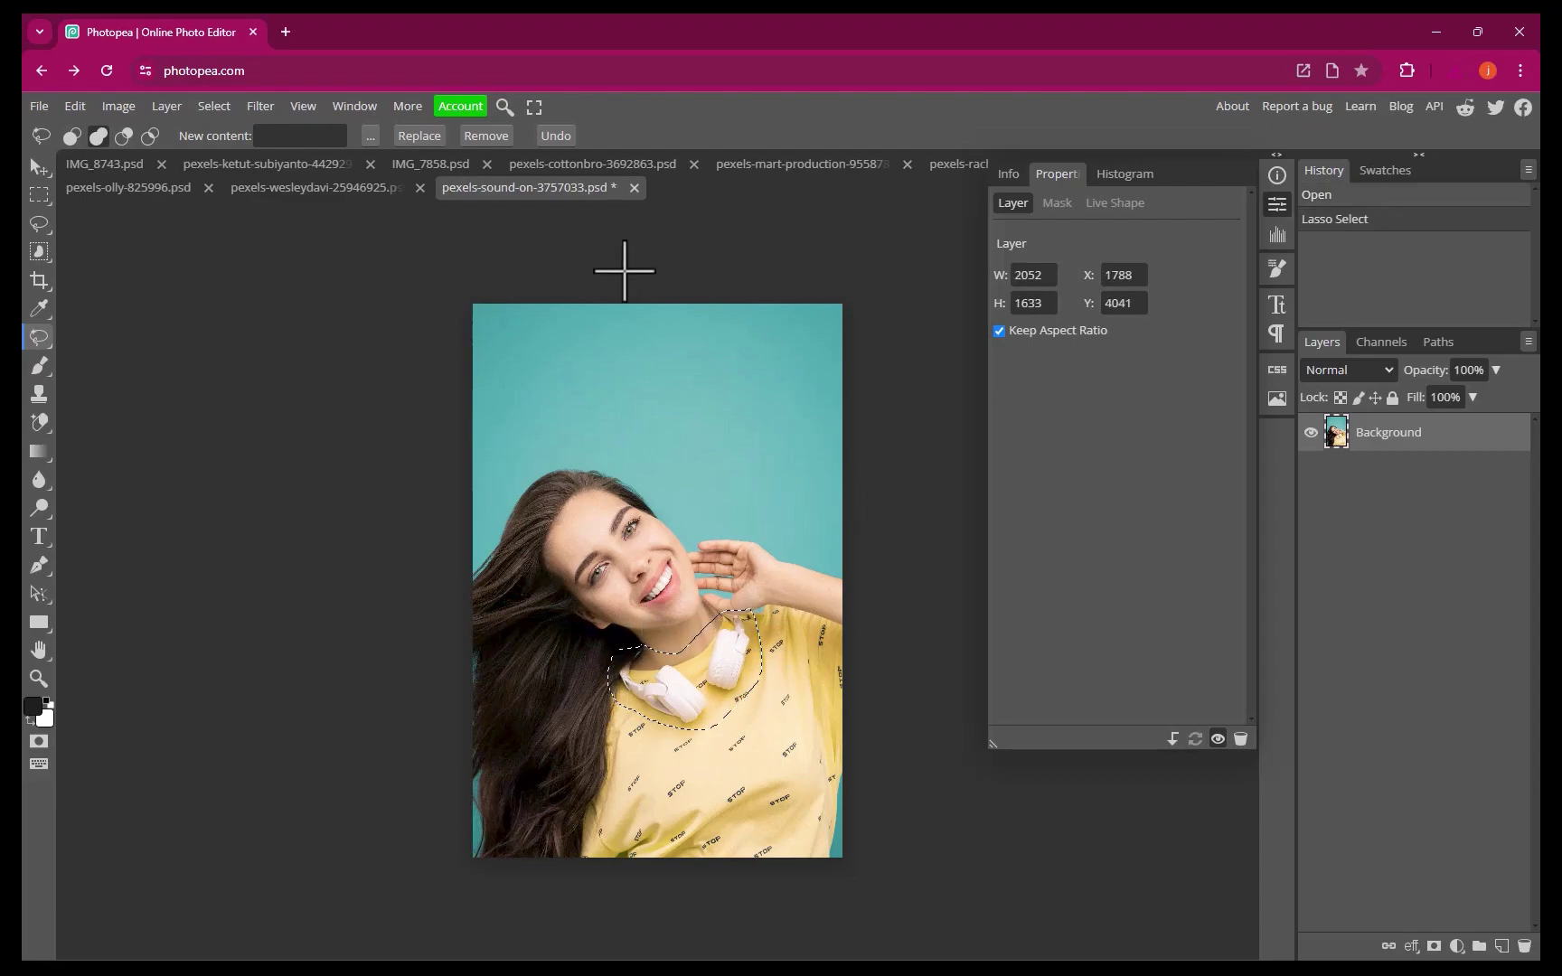
Remove the headphones from the woman's neck and generate five alternative fills.
click(476, 136)
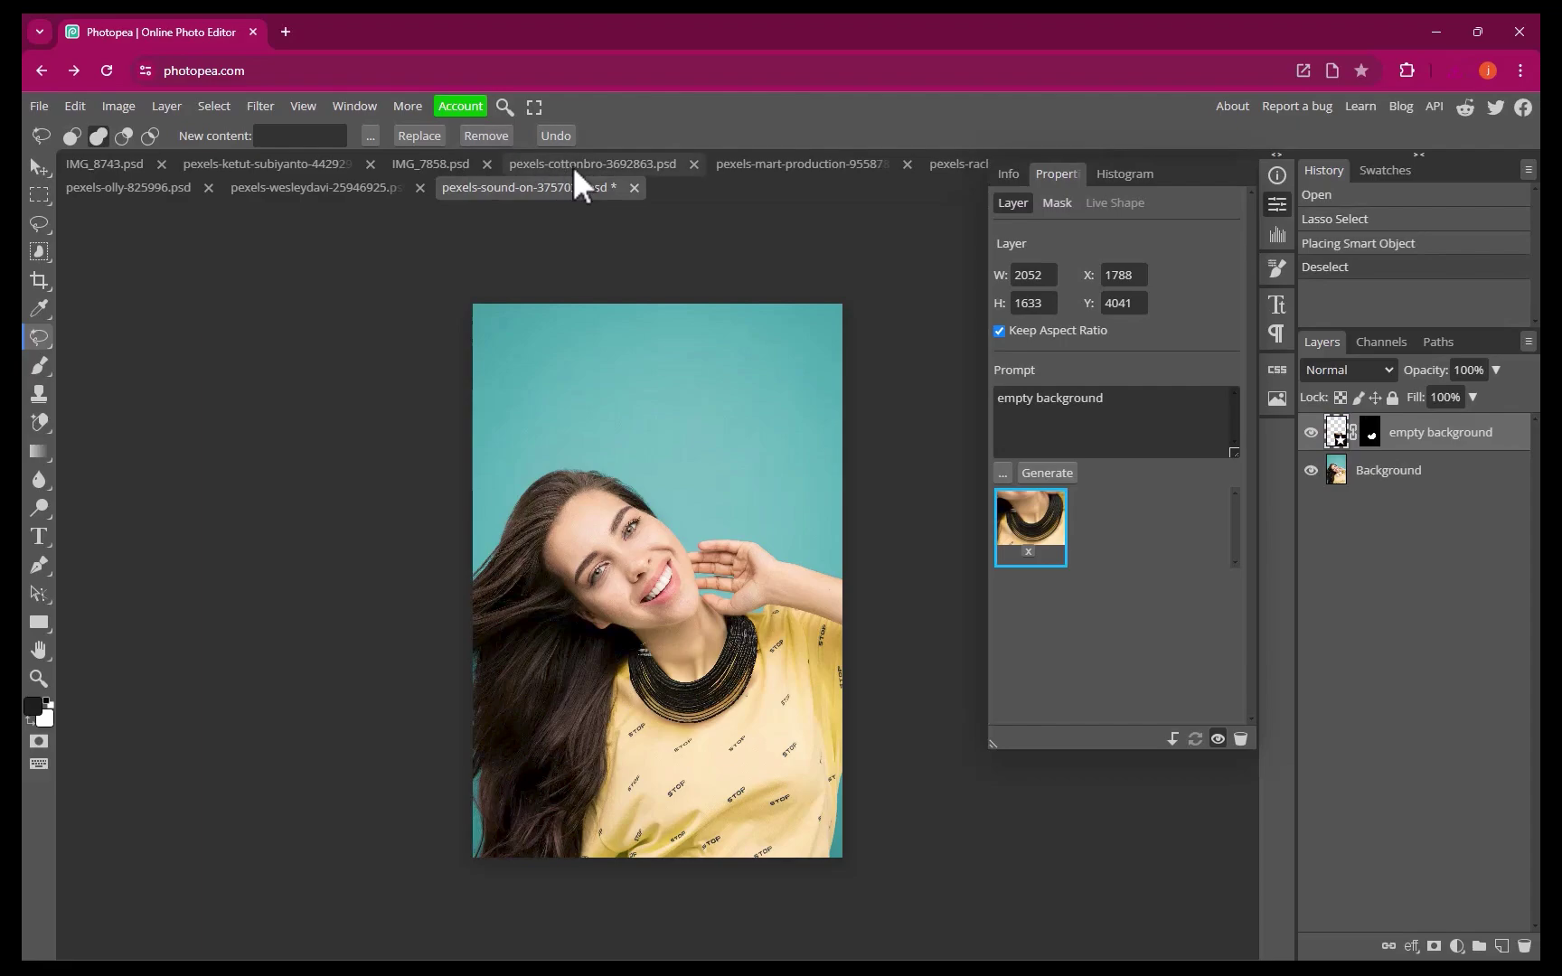
click(1058, 471)
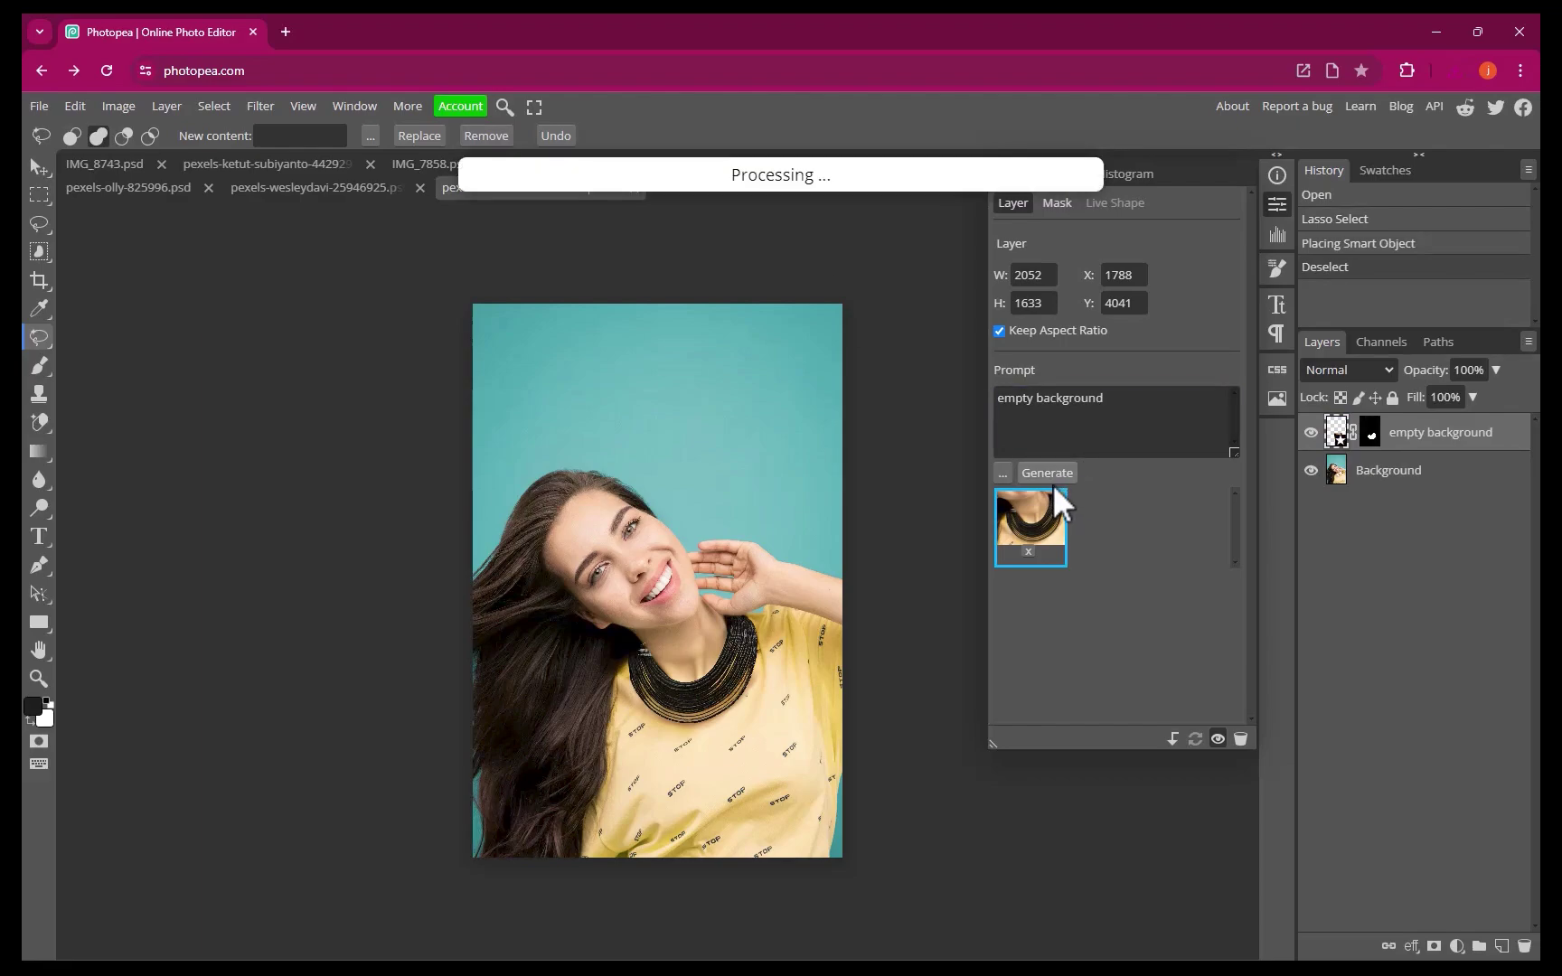
click(1050, 477)
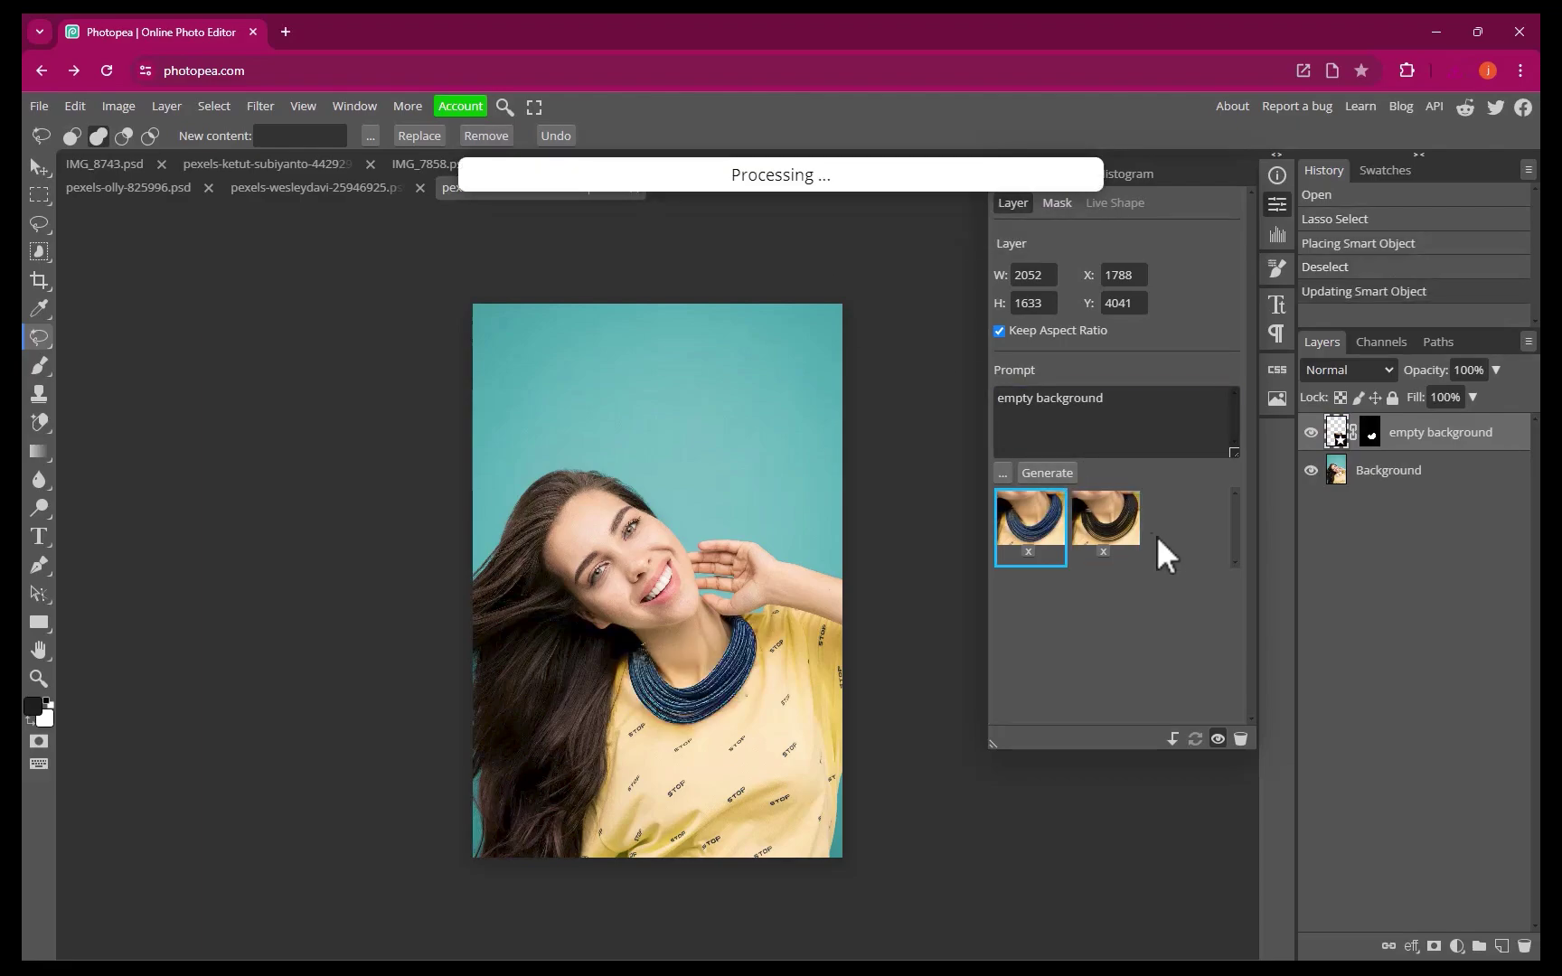
click(1046, 471)
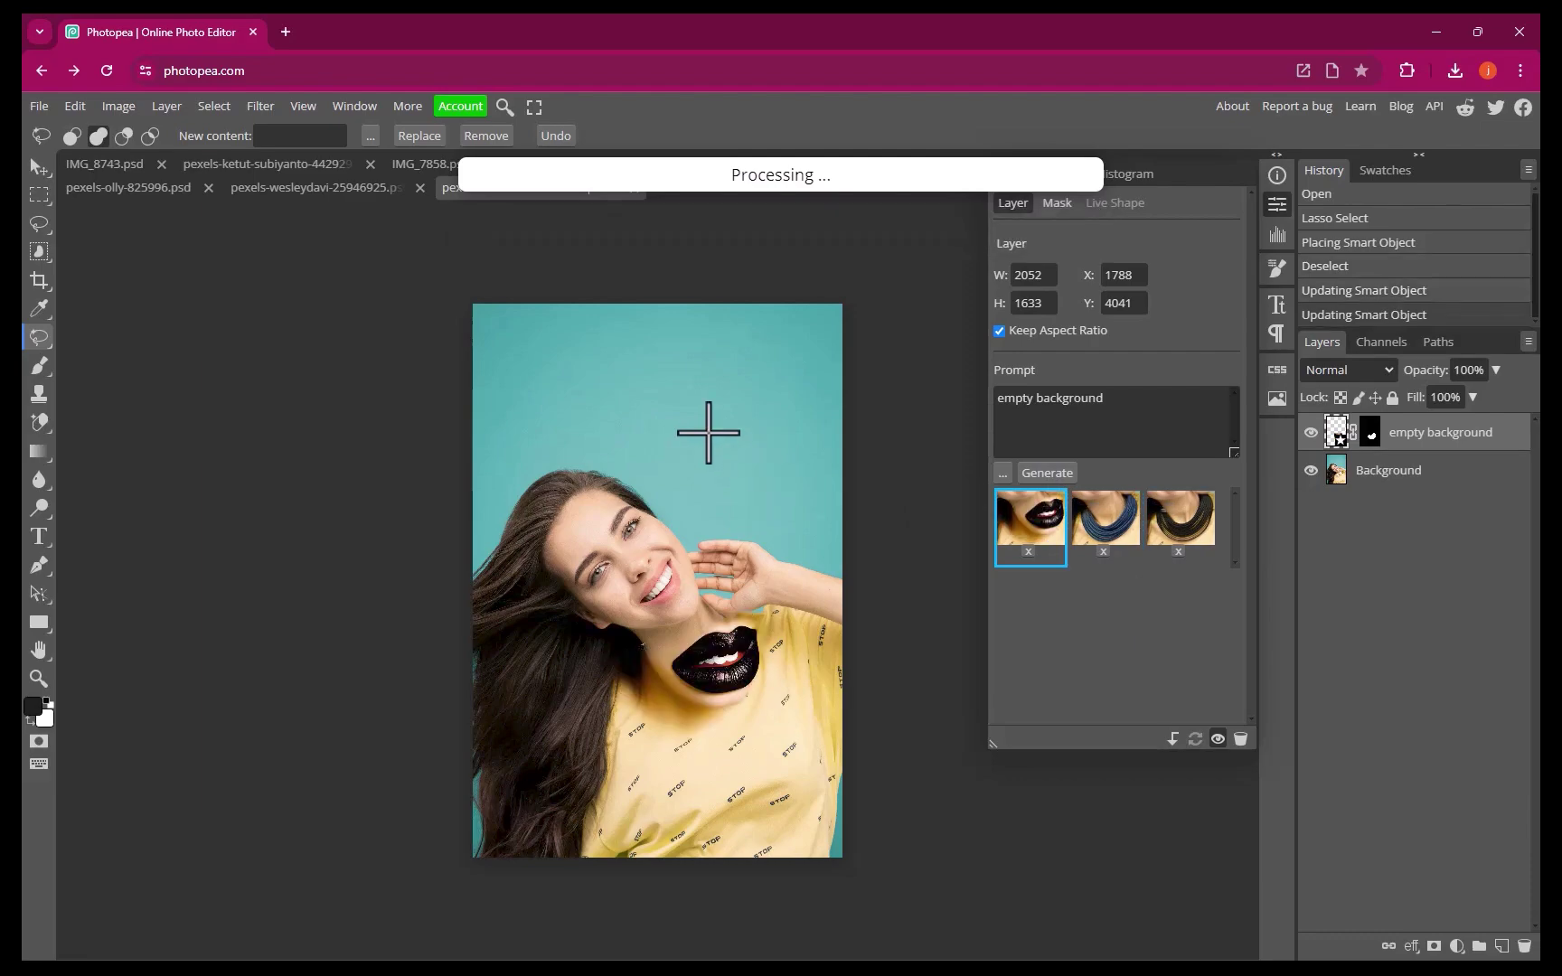
click(1045, 472)
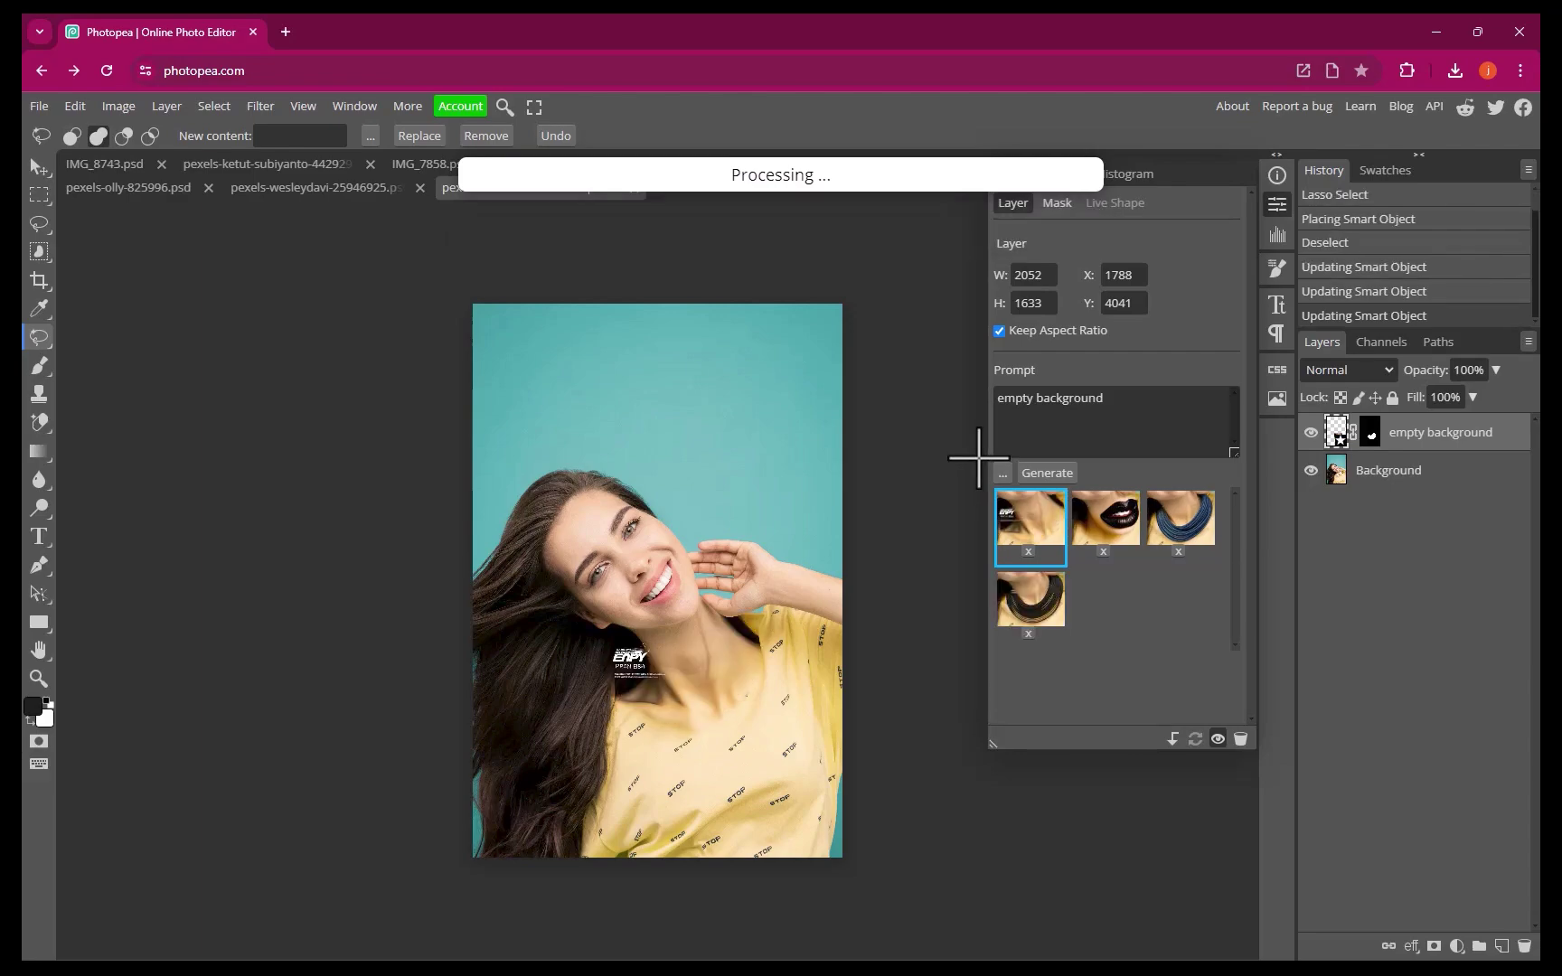
click(1041, 471)
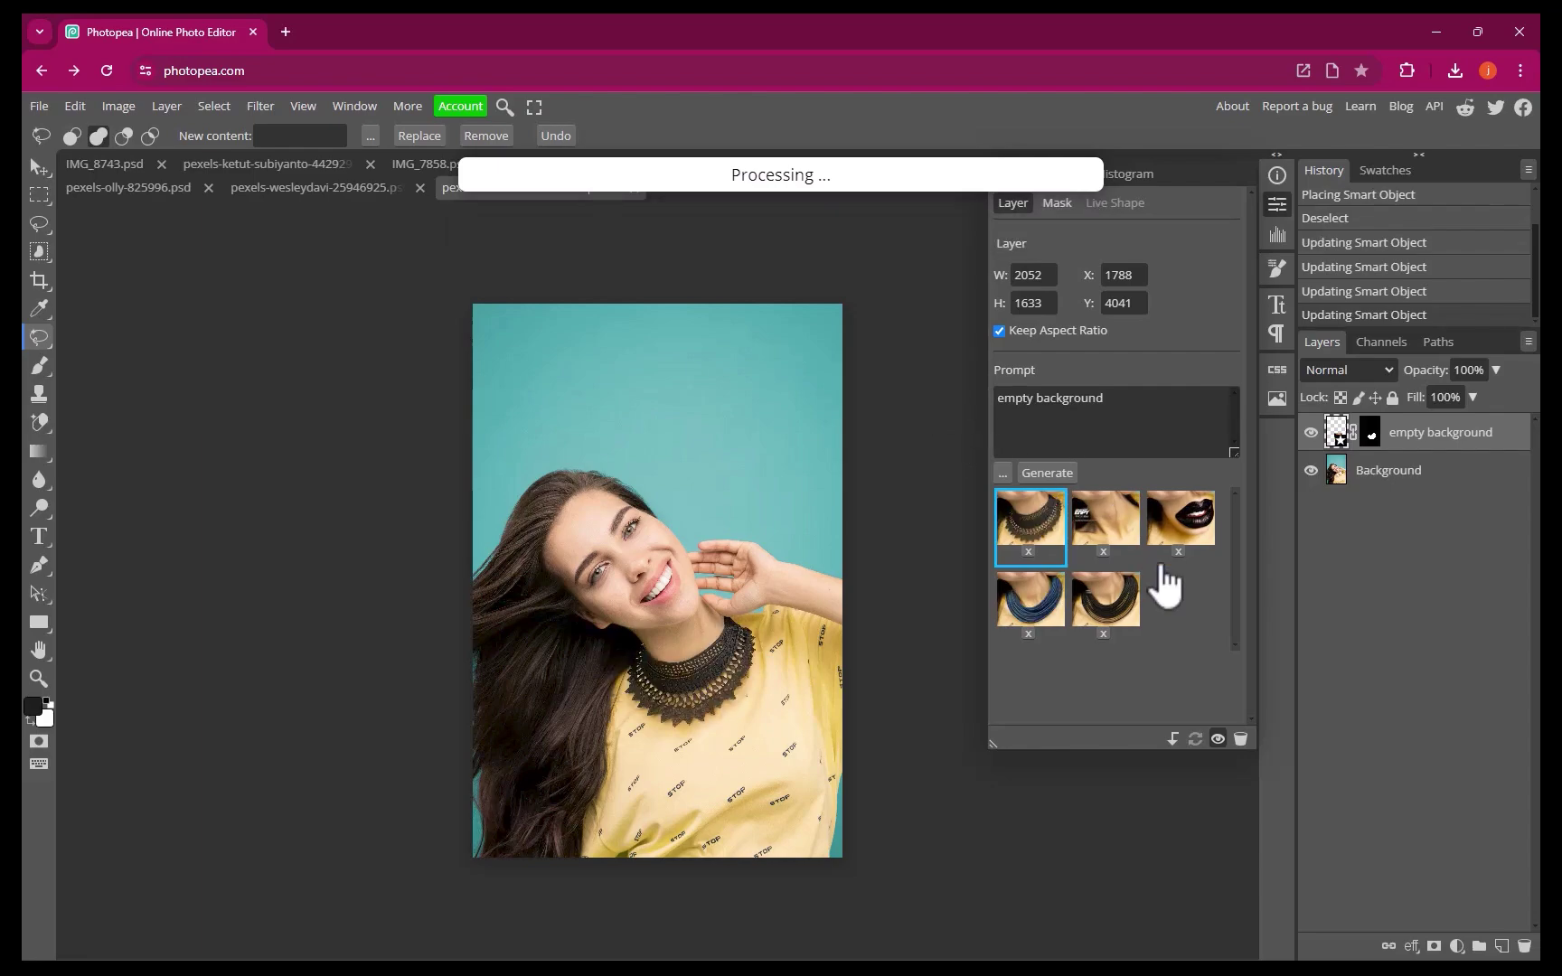
Keep the fill variant with the logo and start exporting as JPG.
click(1106, 526)
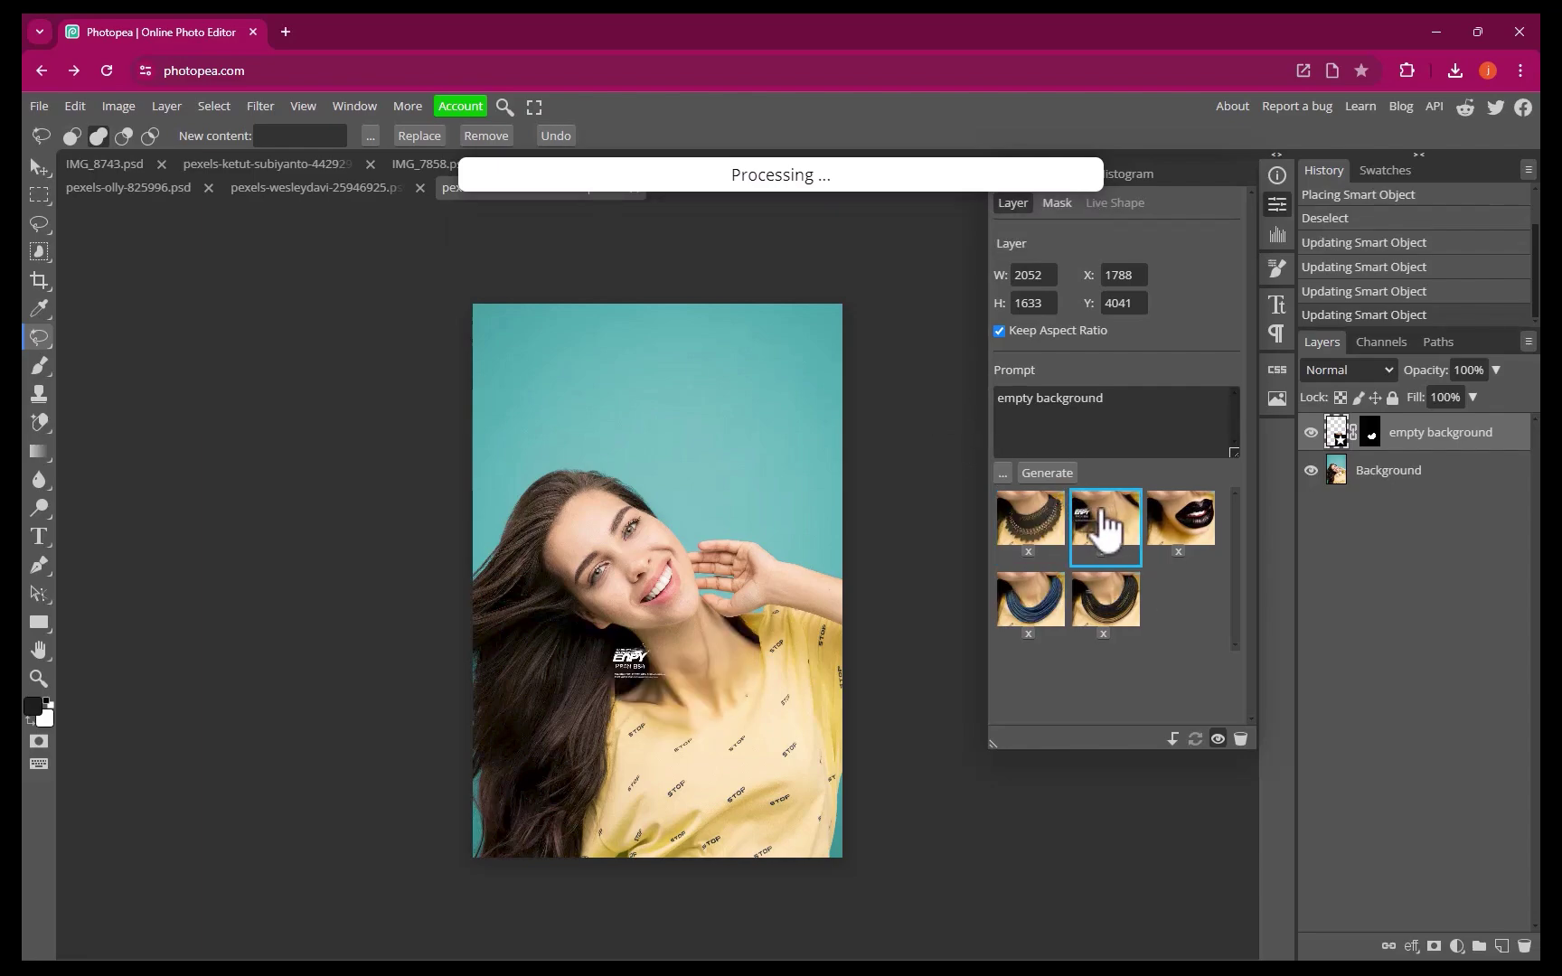
click(39, 106)
mouse_move(99, 372)
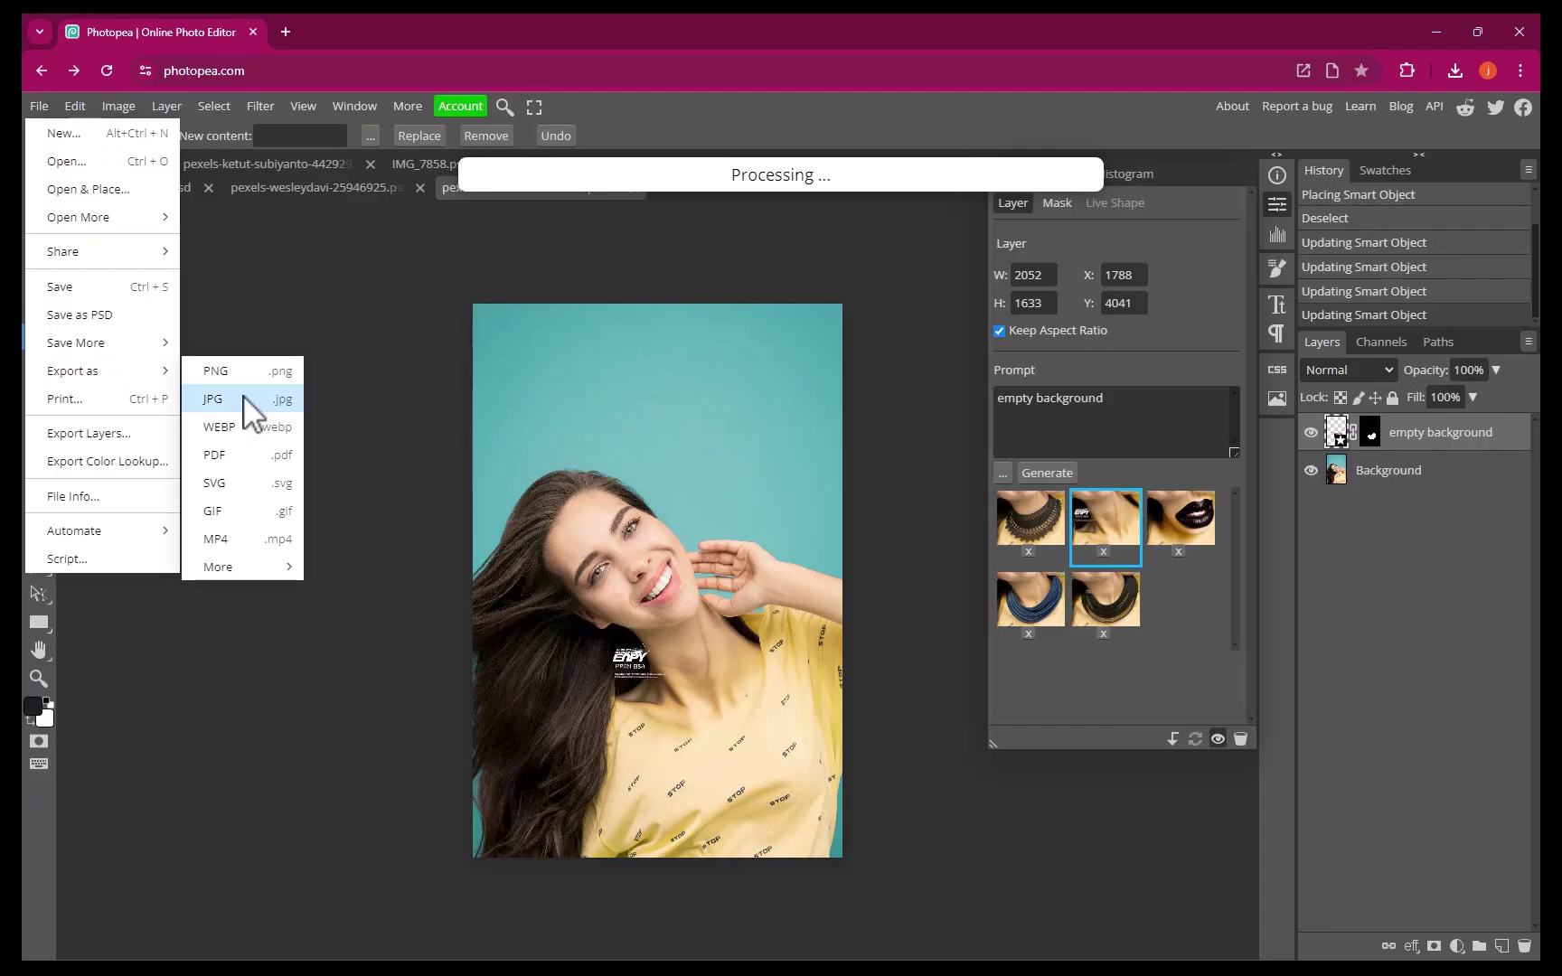